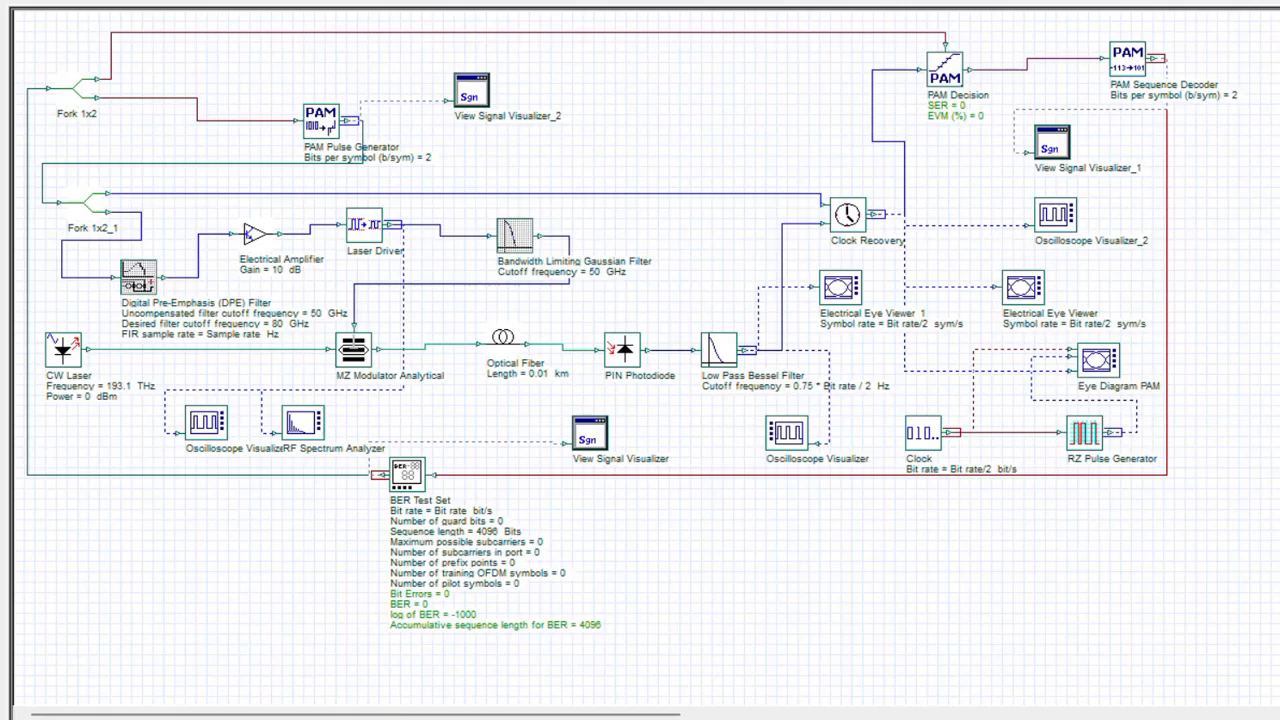
Review the simulation parameters of Layout 2, such as bit rate, sequence length and symbol rate, without changing them.
{"action": "double_click", "coordinate": [668, 125]}
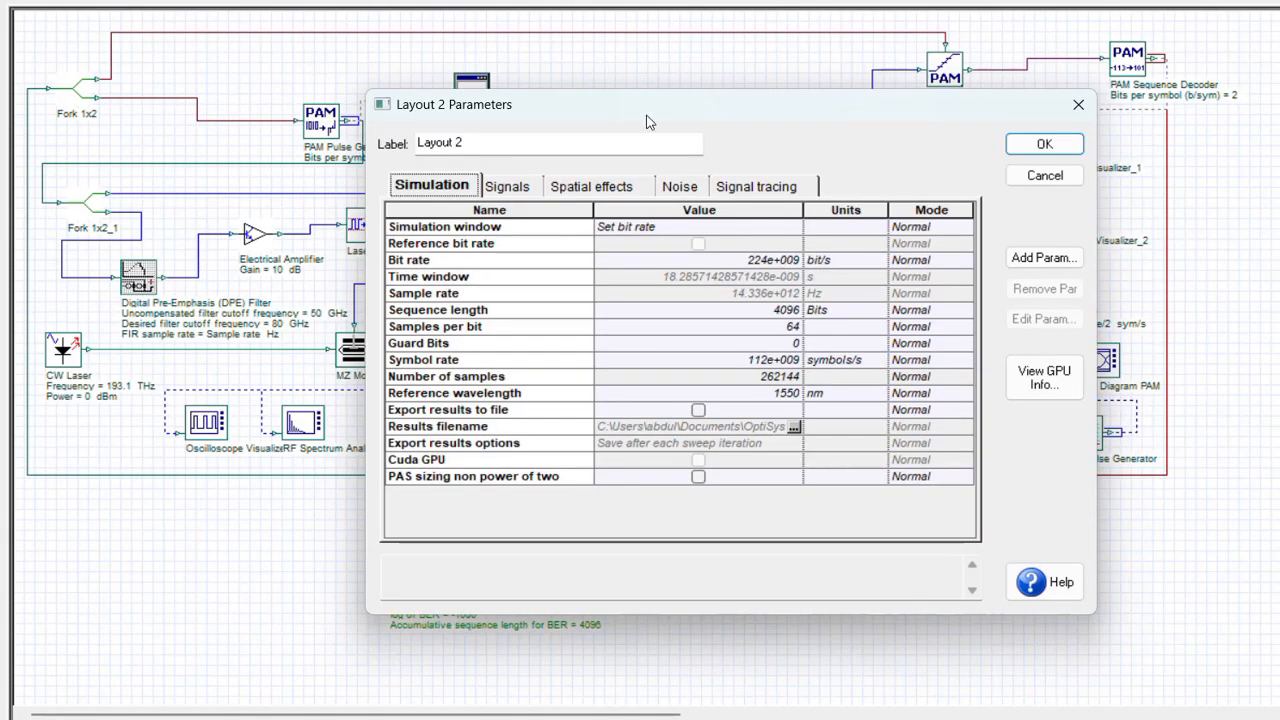
{"action": "left_click_drag", "start_coordinate": [646, 116], "coordinate": [724, 141]}
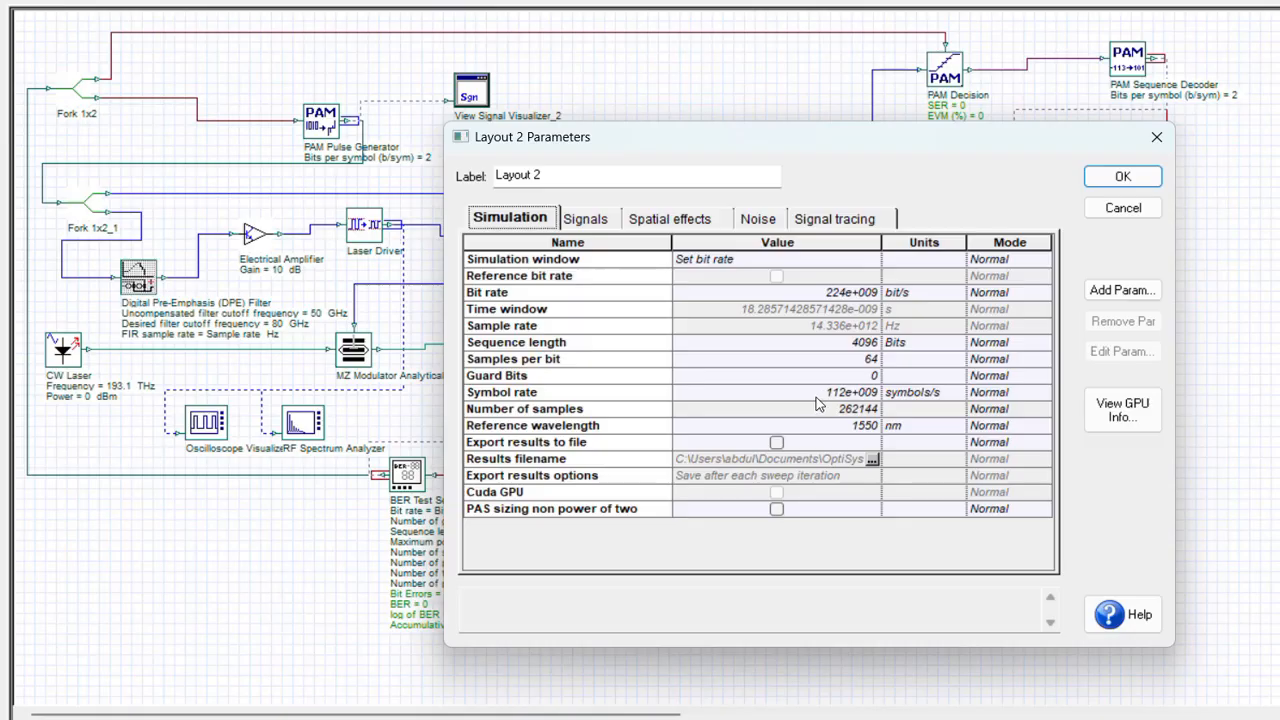
{"action": "left_click", "coordinate": [1105, 210]}
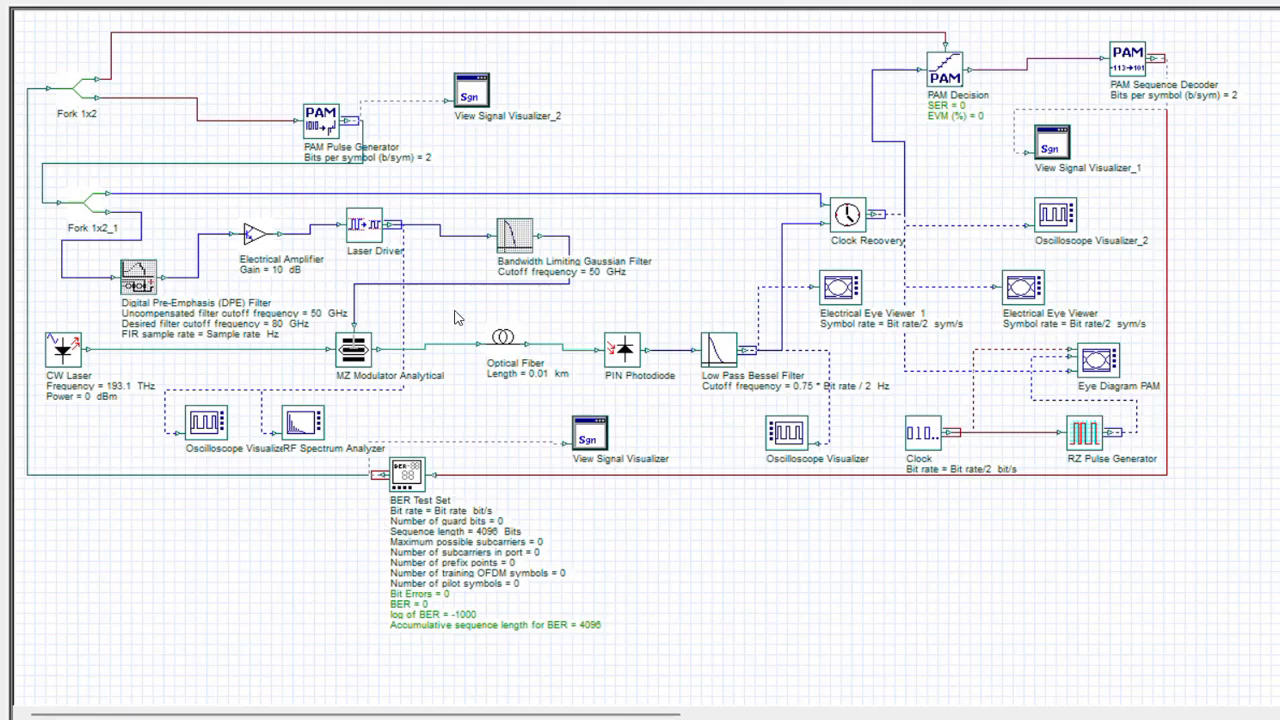
Calculate all sweep iterations in the active layout and inspect the eye diagram in the Electrical Eye Viewer fed by Clock Recovery.
{"action": "key", "text": "ctrl+F5"}
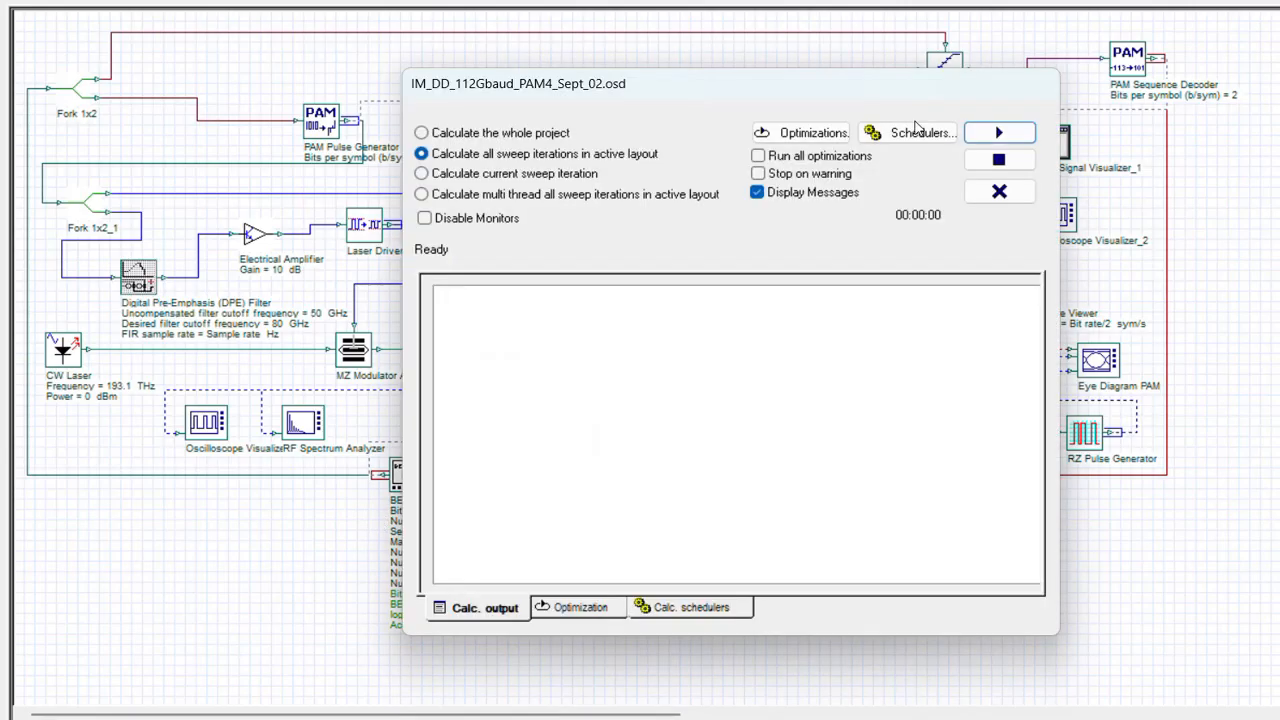
{"action": "left_click", "coordinate": [1004, 138]}
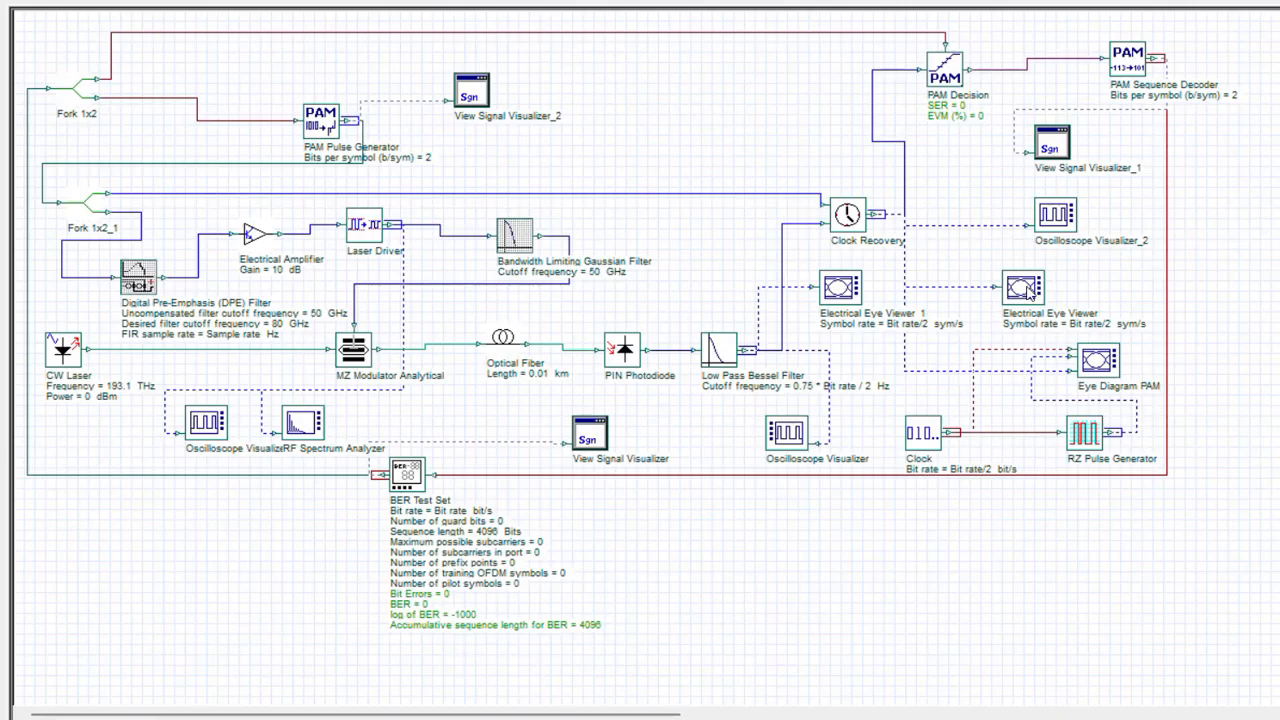
{"action": "double_click", "coordinate": [1030, 289]}
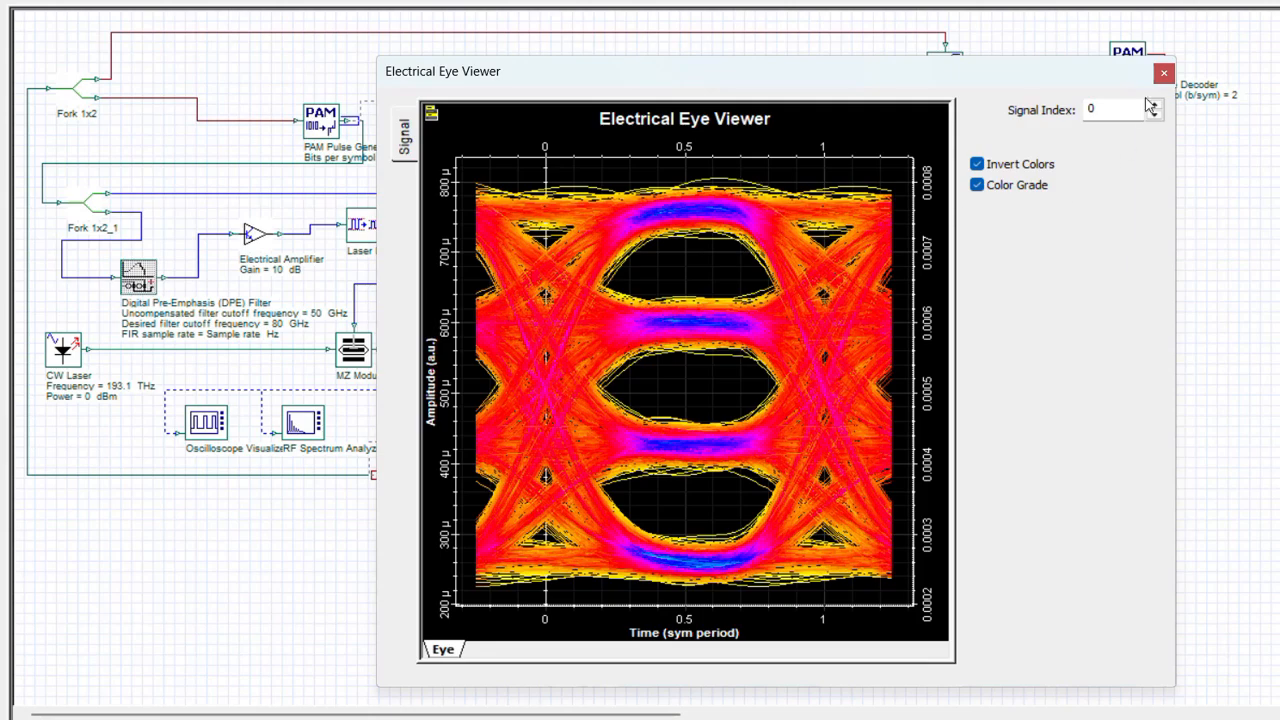
{"action": "left_click", "coordinate": [1164, 73]}
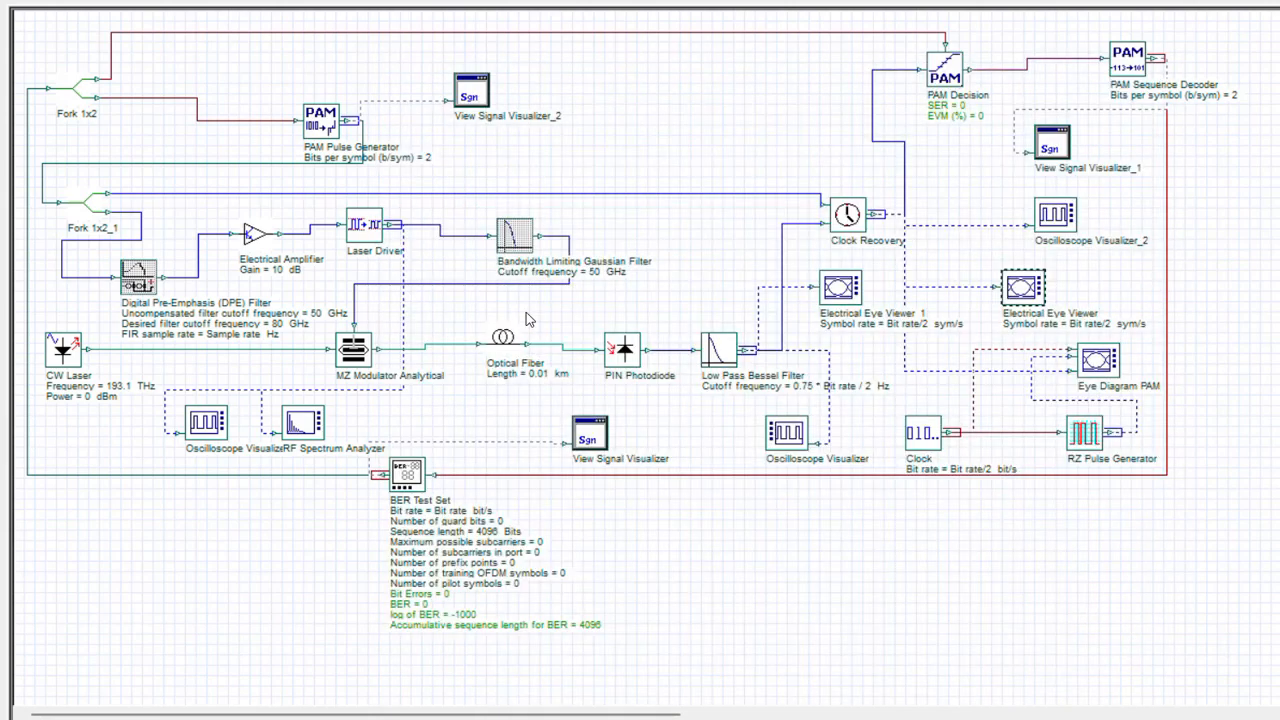
Enable the Bandwidth Limiting Gaussian Filter for simulation and check its main parameters.
{"action": "right_click", "coordinate": [512, 234]}
{"action": "left_click", "coordinate": [615, 479]}
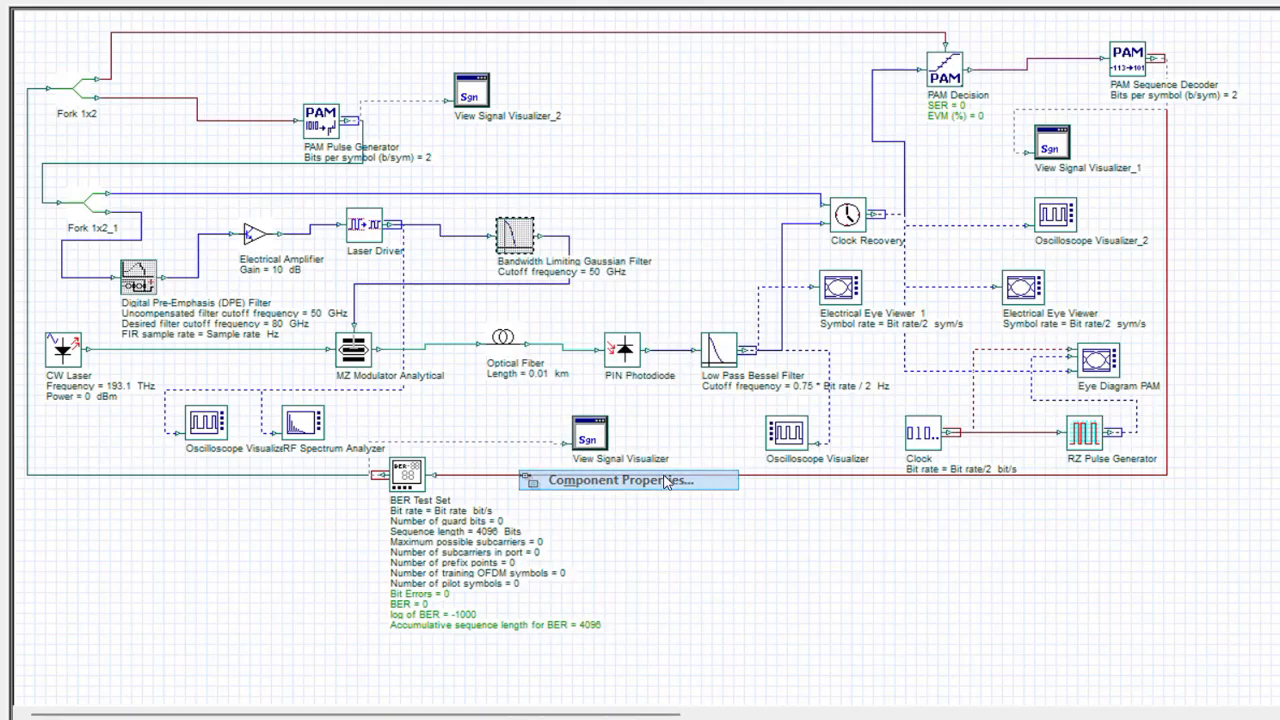
{"action": "left_click", "coordinate": [488, 135]}
{"action": "left_click", "coordinate": [410, 136]}
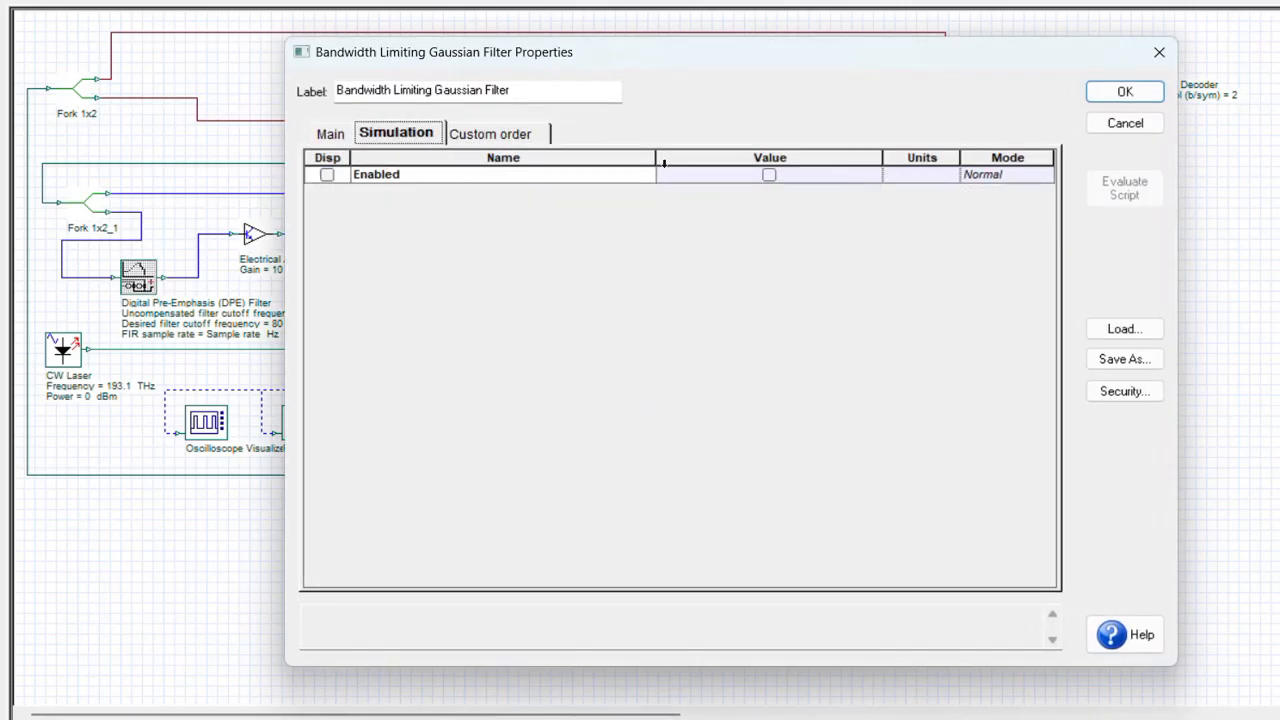
{"action": "left_click", "coordinate": [768, 175]}
{"action": "left_click", "coordinate": [1122, 93]}
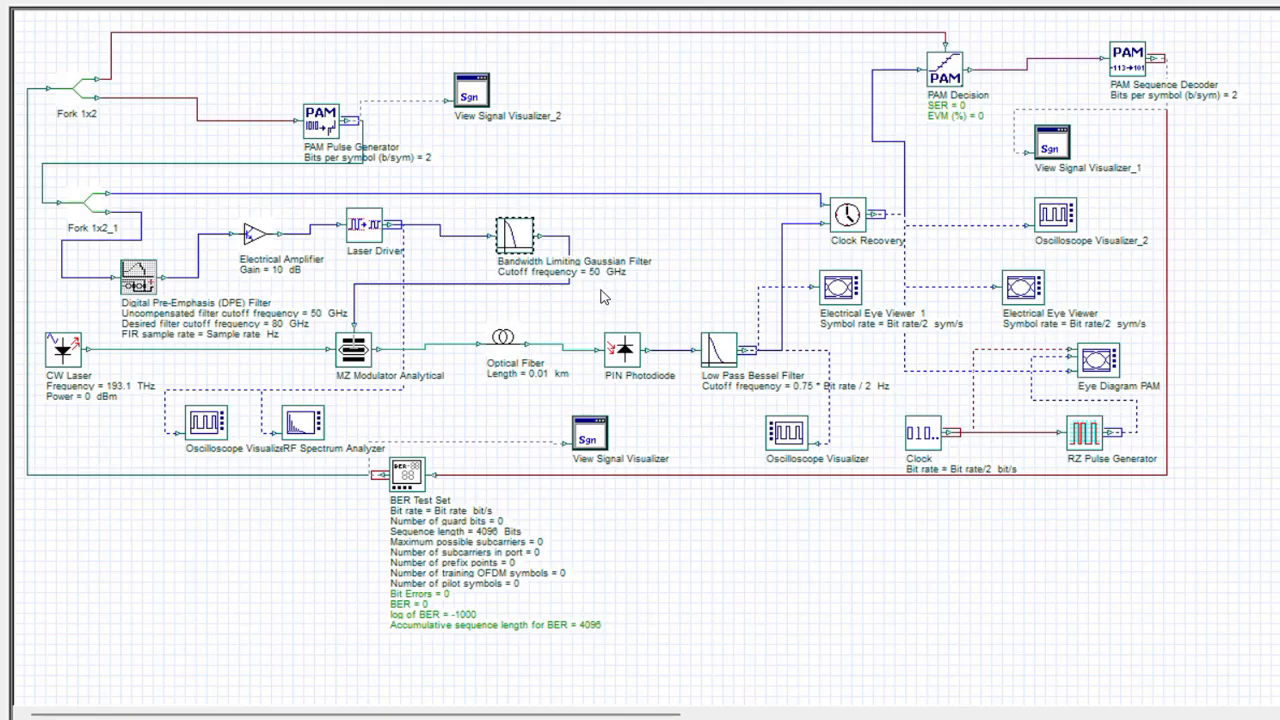
{"action": "double_click", "coordinate": [528, 238]}
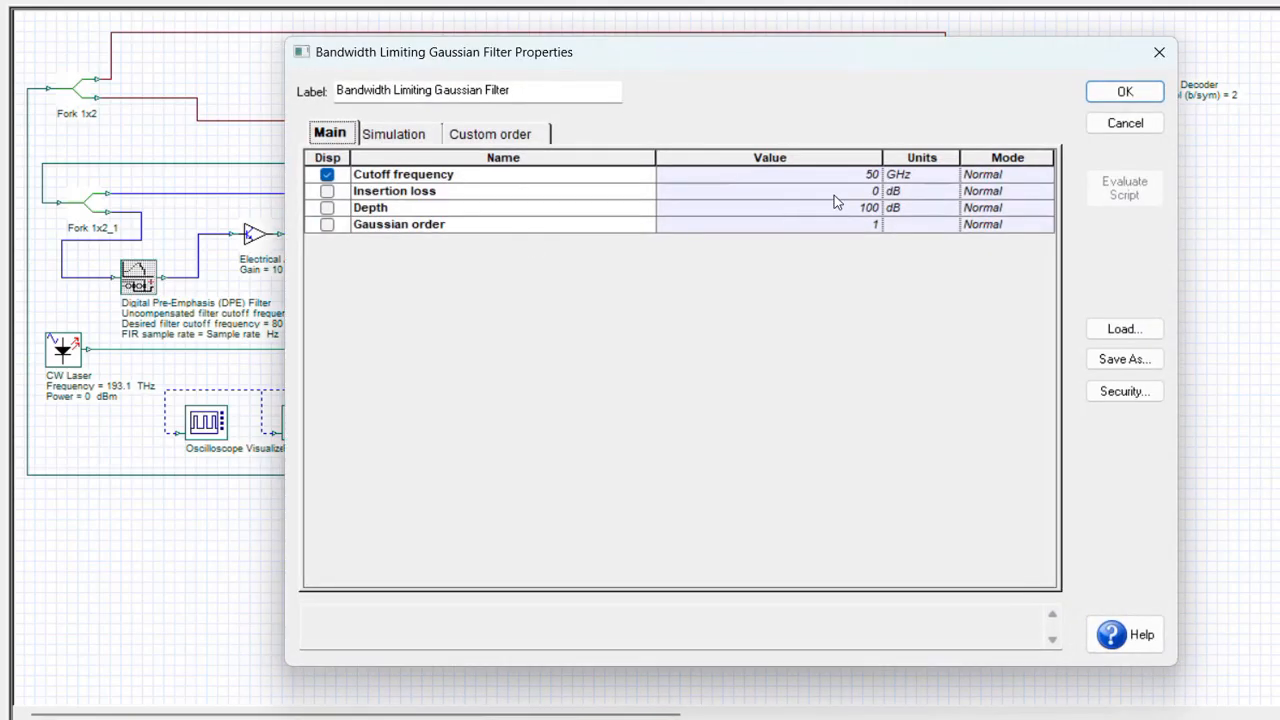
{"action": "left_click", "coordinate": [1116, 101]}
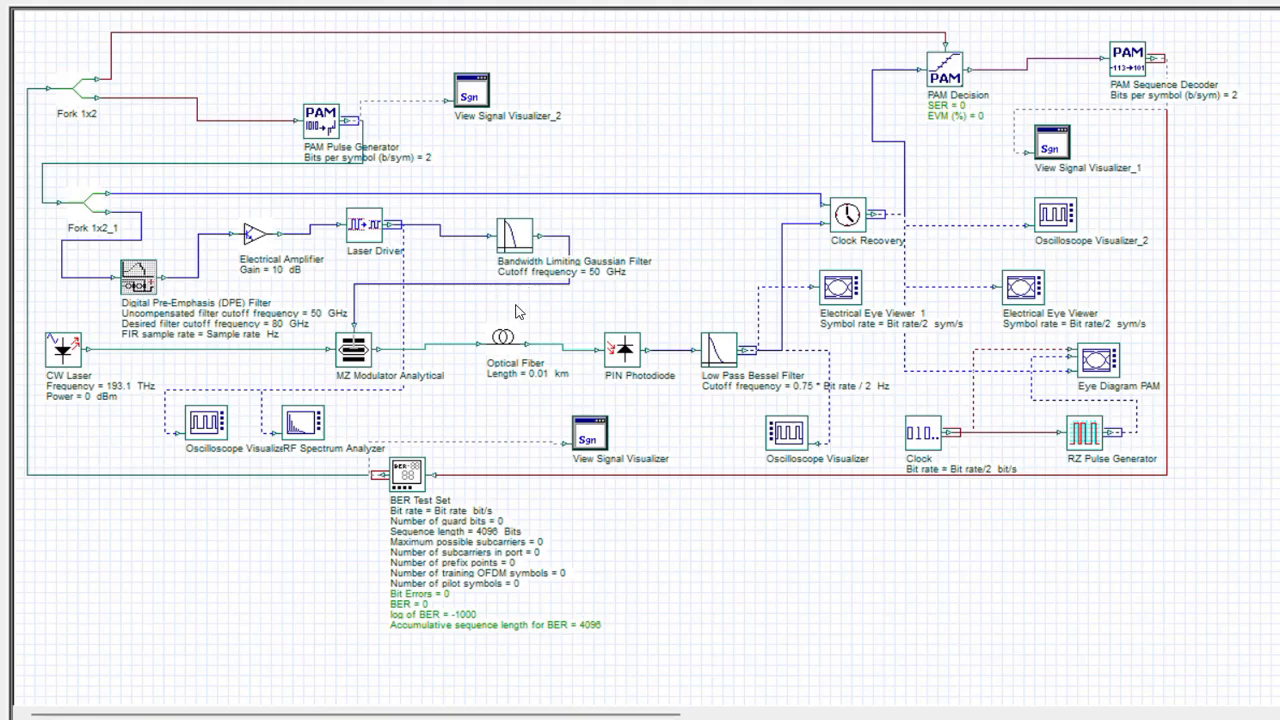
Recalculate the active layout with the Gaussian filter enabled and inspect the resulting eye diagram in Electrical Eye Viewer.
{"action": "key", "text": "ctrl+F5"}
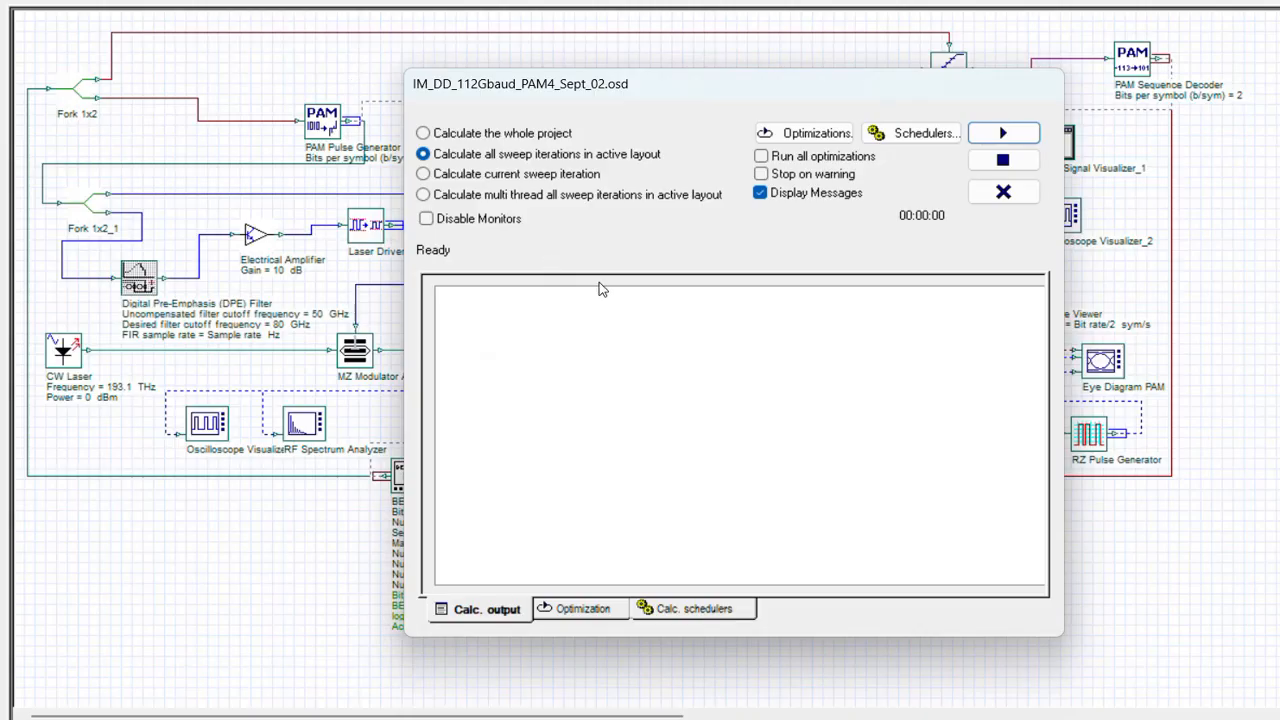
{"action": "left_click_drag", "start_coordinate": [624, 95], "coordinate": [618, 149]}
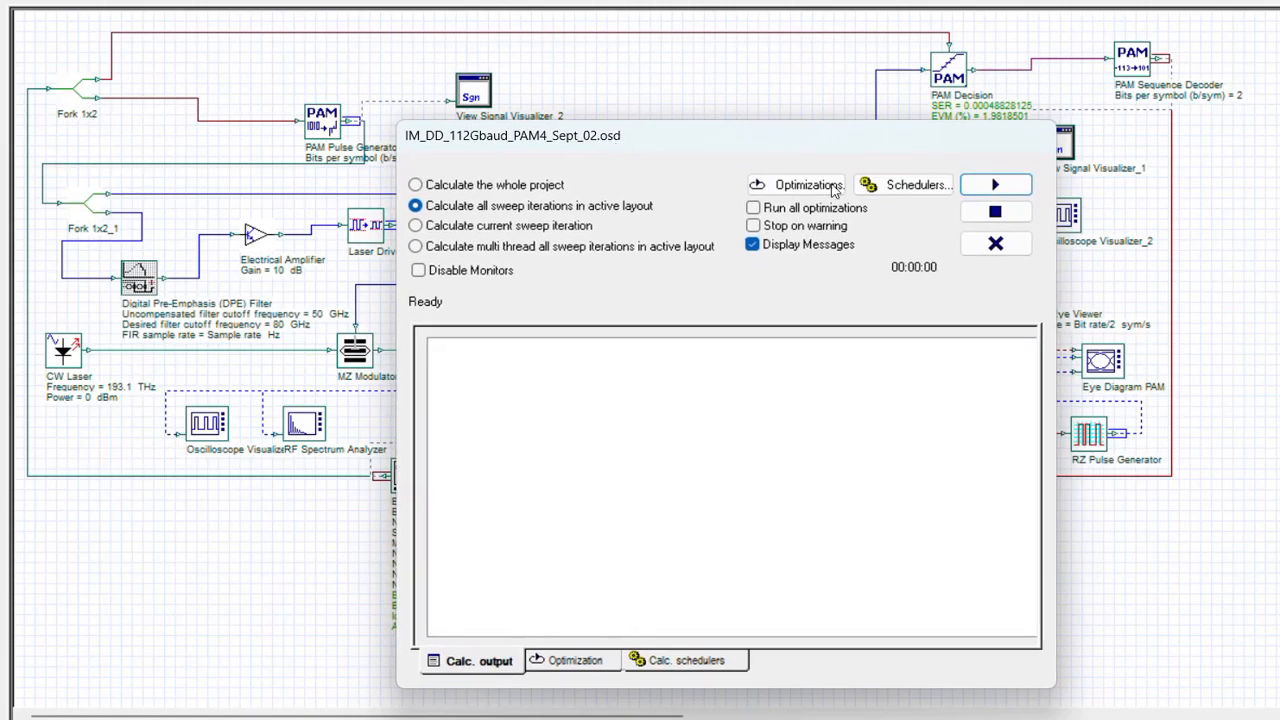
{"action": "left_click", "coordinate": [1002, 185]}
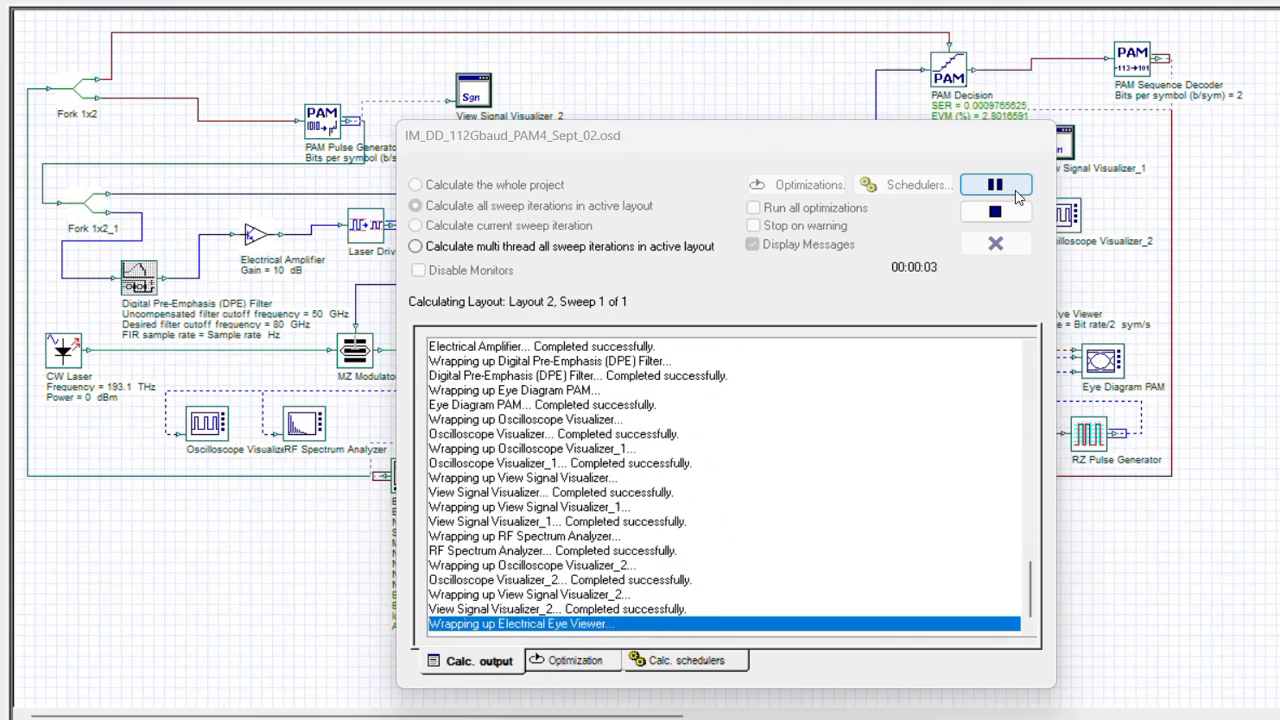
{"action": "left_click", "coordinate": [1005, 252]}
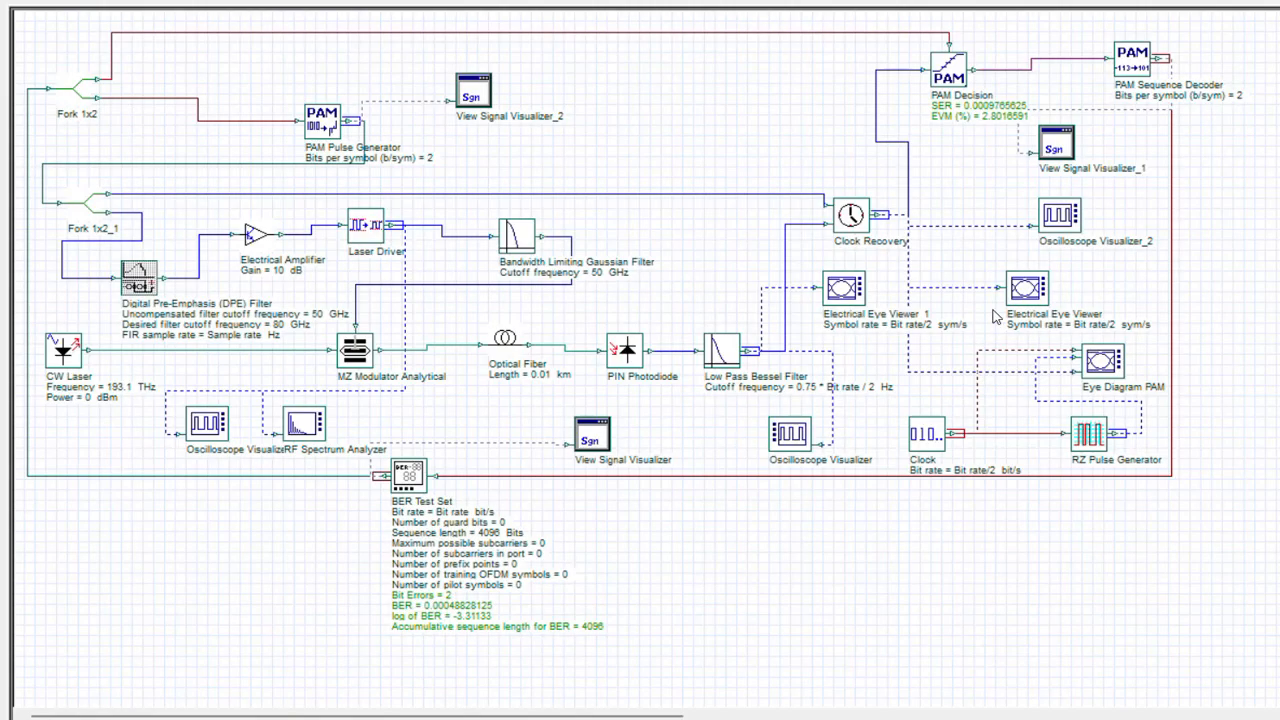
{"action": "double_click", "coordinate": [1031, 288]}
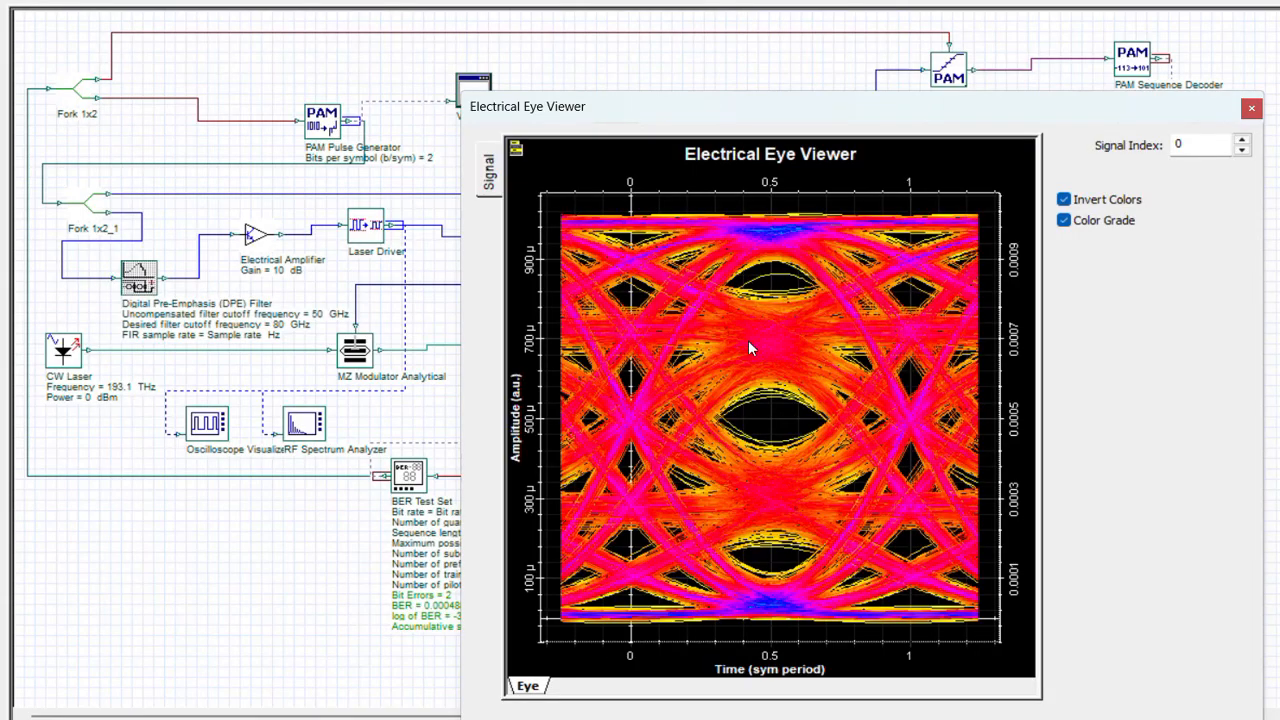
{"action": "left_click", "coordinate": [1251, 108]}
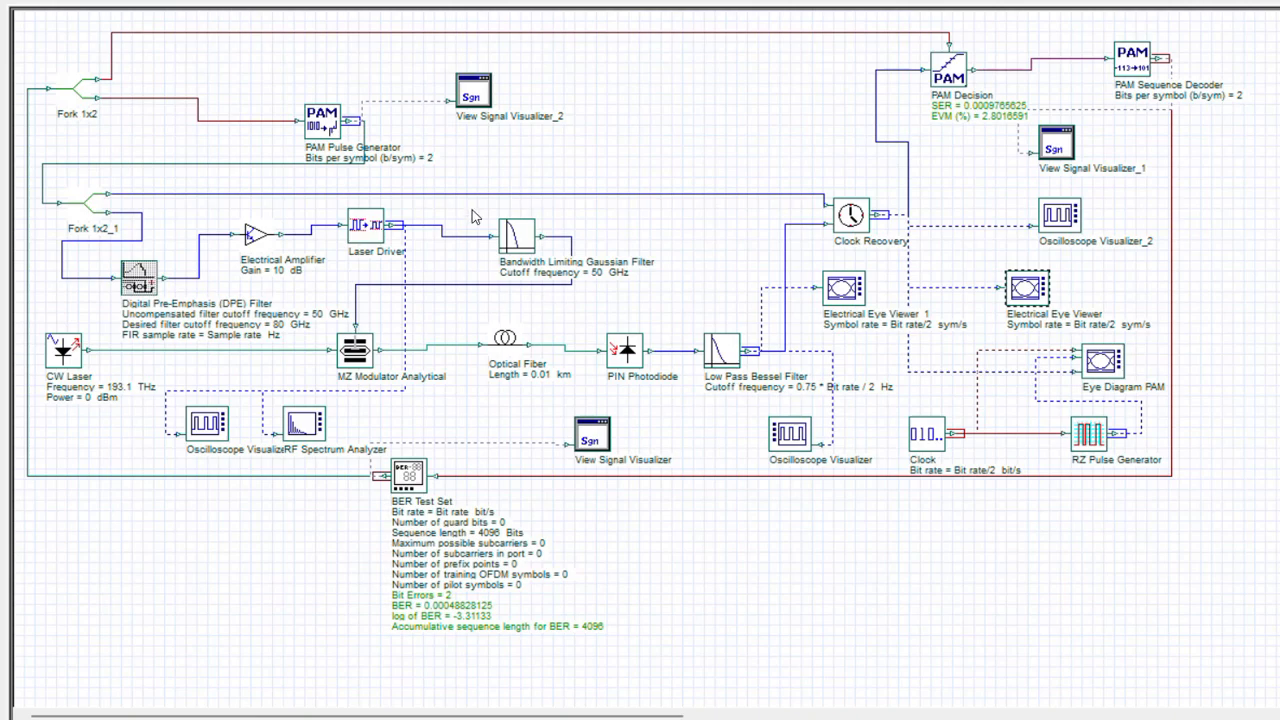
Review the main parameters of the Bandwidth Limiting Gaussian Filter, including cutoff frequency and Gaussian order.
{"action": "double_click", "coordinate": [531, 243]}
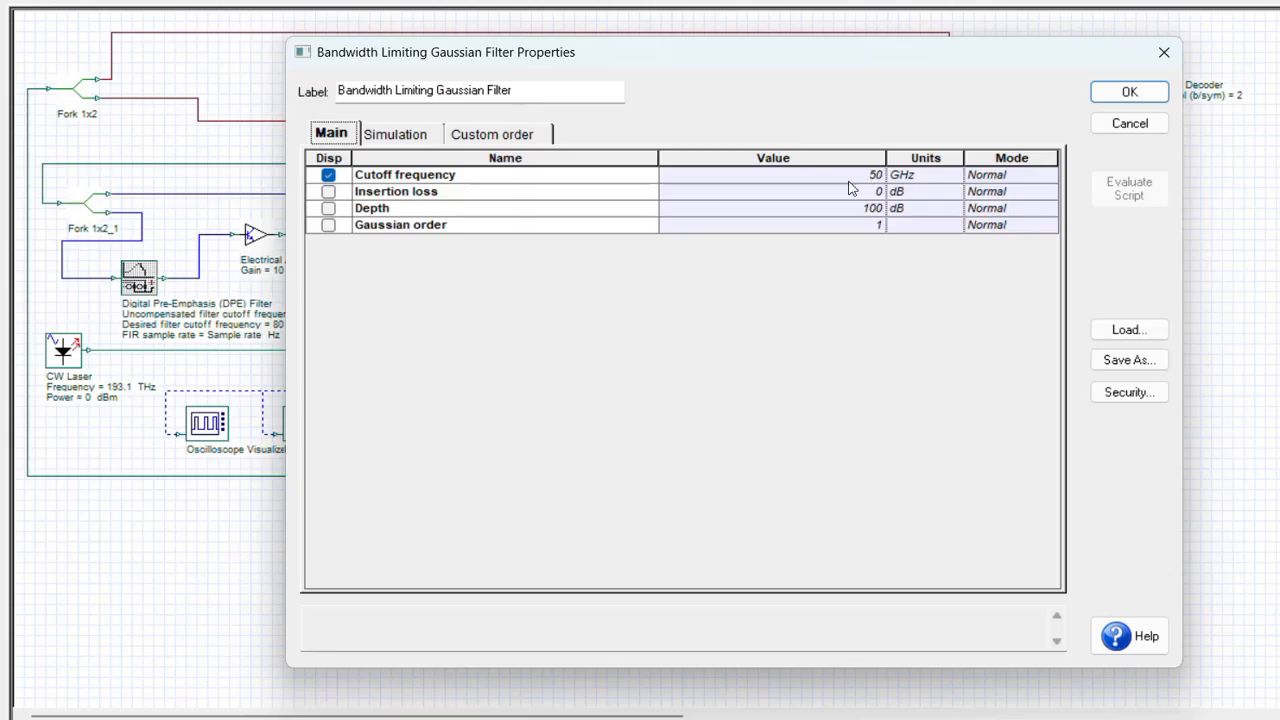
{"action": "left_click", "coordinate": [1166, 58]}
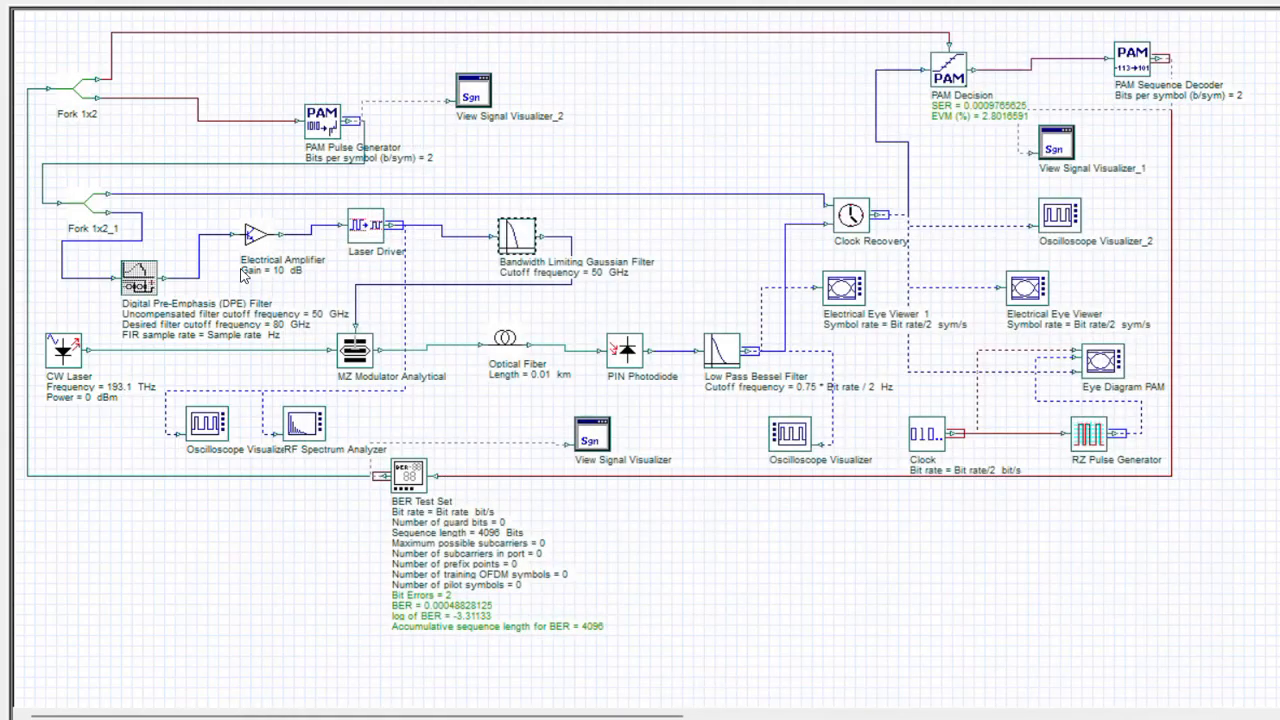
{"action": "left_click", "coordinate": [462, 262]}
Check the Digital Pre-Emphasis (DPE) Filter's uncompensated and desired filter settings and enable the component for simulation.
{"action": "right_click", "coordinate": [142, 276]}
{"action": "left_click", "coordinate": [240, 521]}
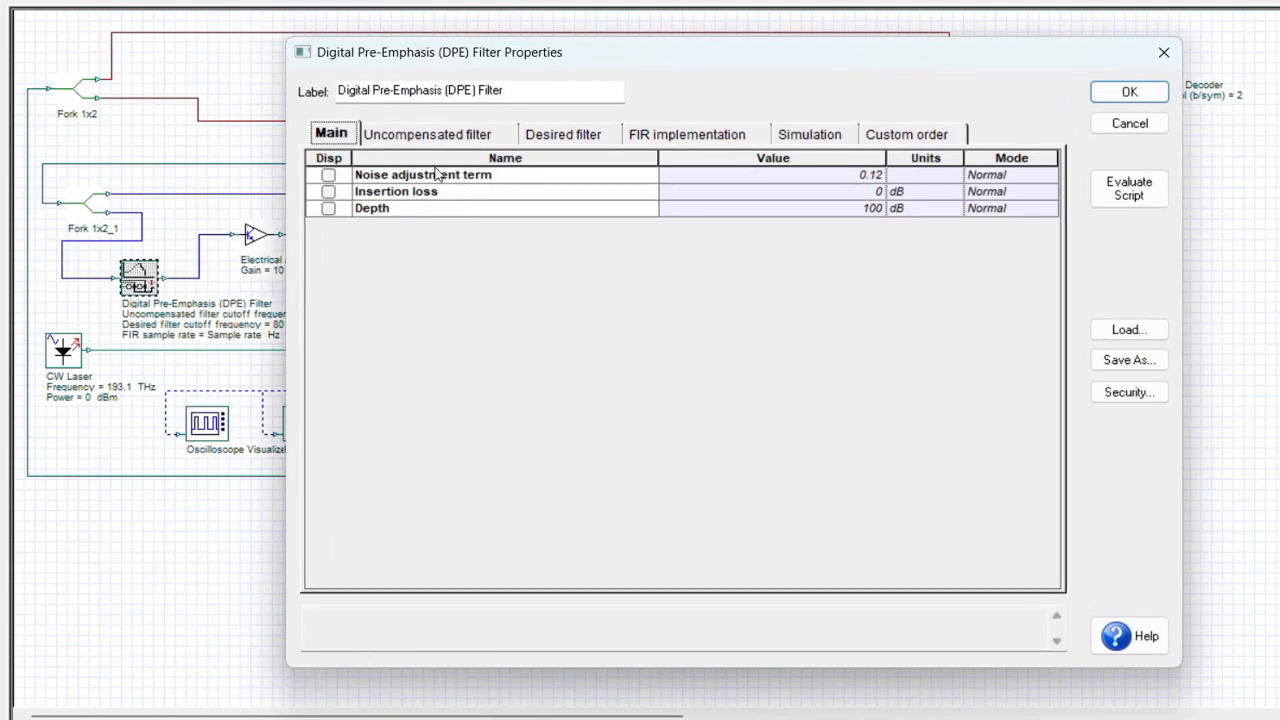
{"action": "left_click", "coordinate": [398, 140]}
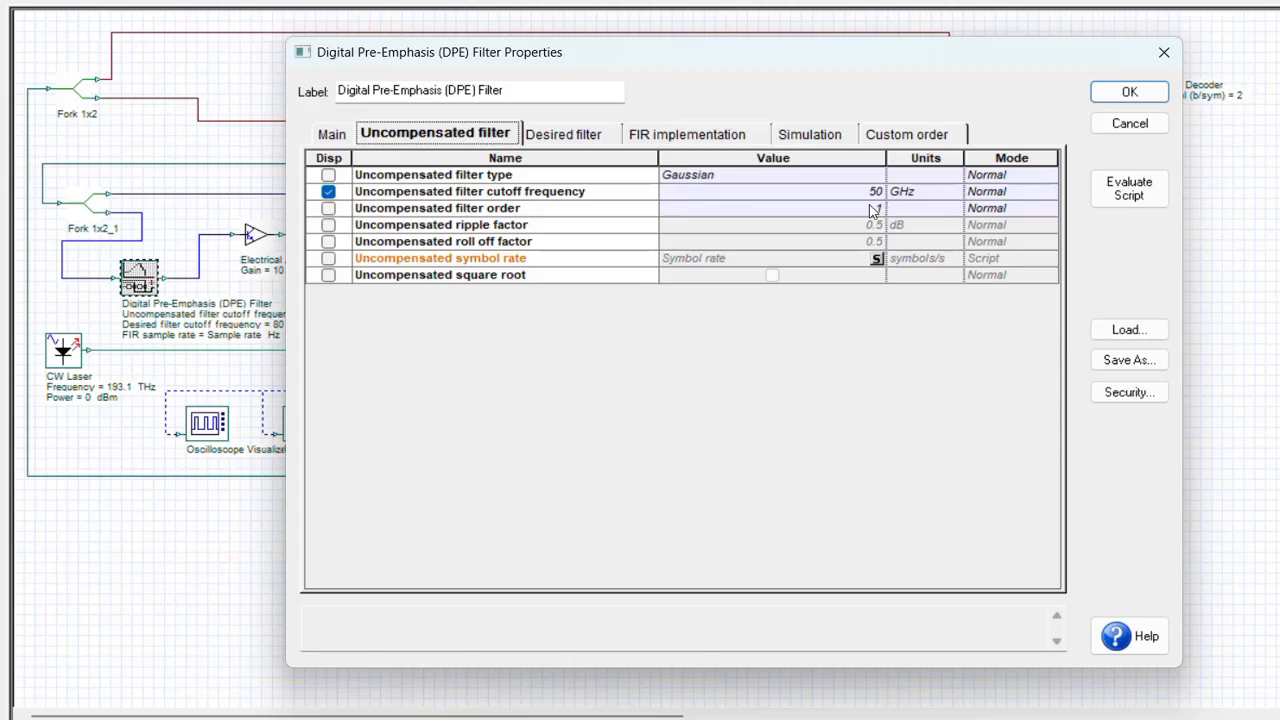
{"action": "left_click", "coordinate": [560, 138]}
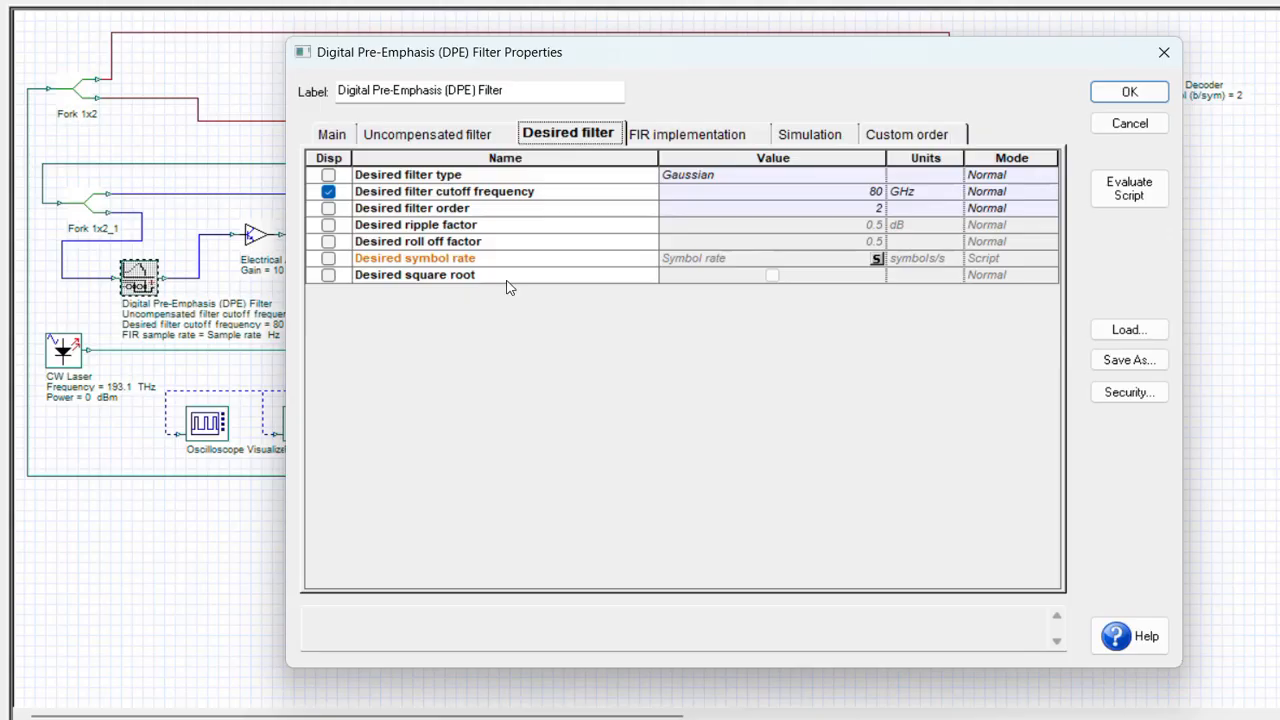
{"action": "left_click", "coordinate": [818, 134]}
{"action": "left_click", "coordinate": [772, 176]}
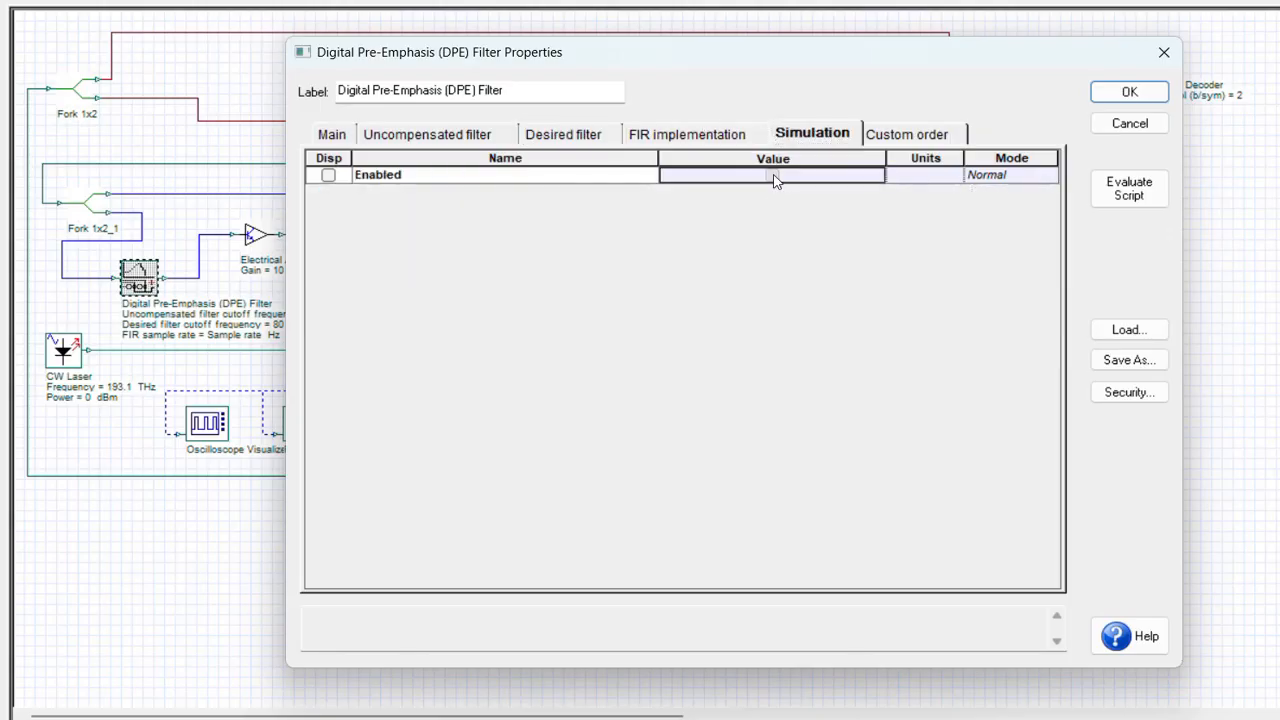
{"action": "left_click", "coordinate": [772, 176]}
{"action": "left_click", "coordinate": [1125, 92]}
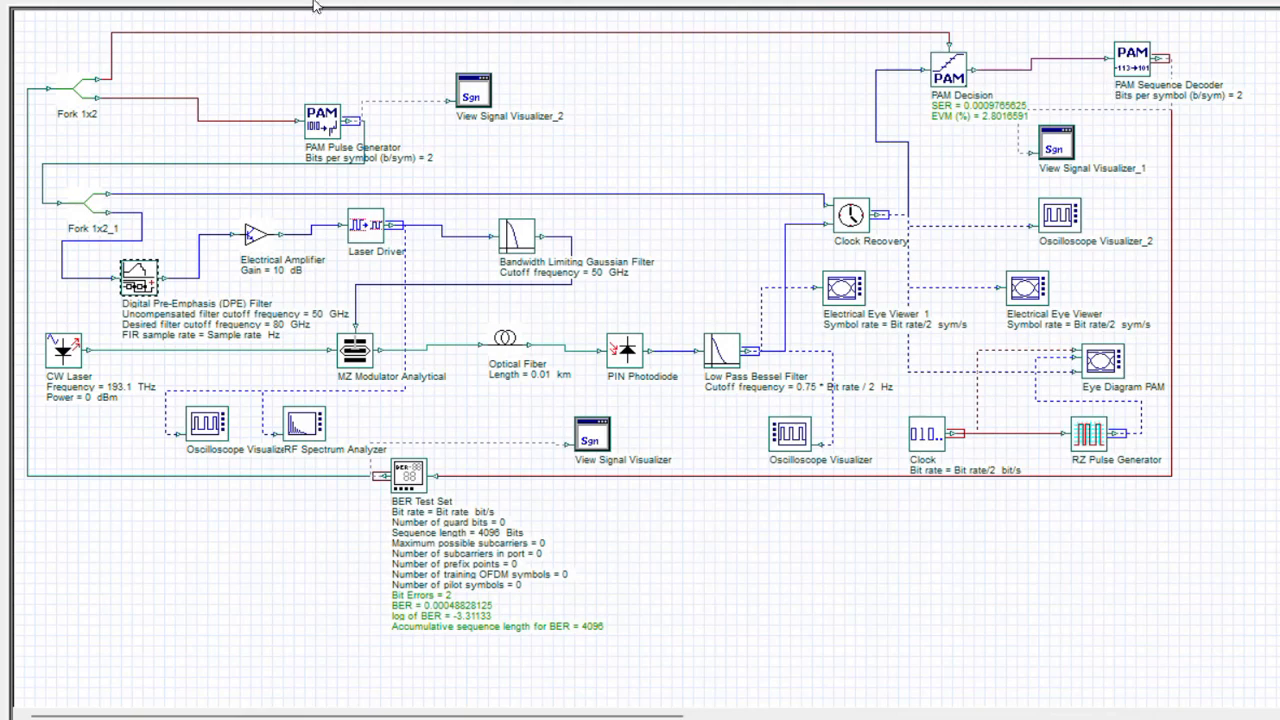
Rerun all sweep iterations with the DPE filter enabled and inspect the eye diagram in Electrical Eye Viewer.
{"action": "key", "text": "ctrl+F5"}
{"action": "left_click", "coordinate": [1017, 138]}
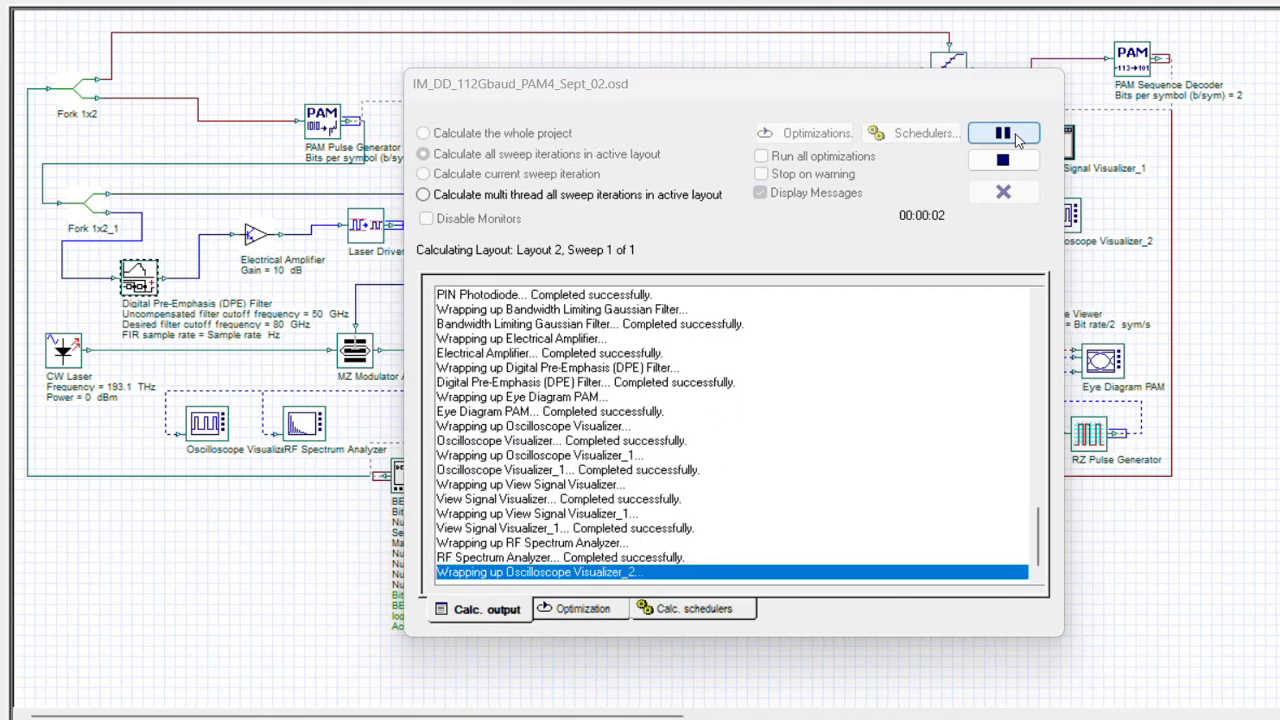
{"action": "left_click", "coordinate": [1004, 195]}
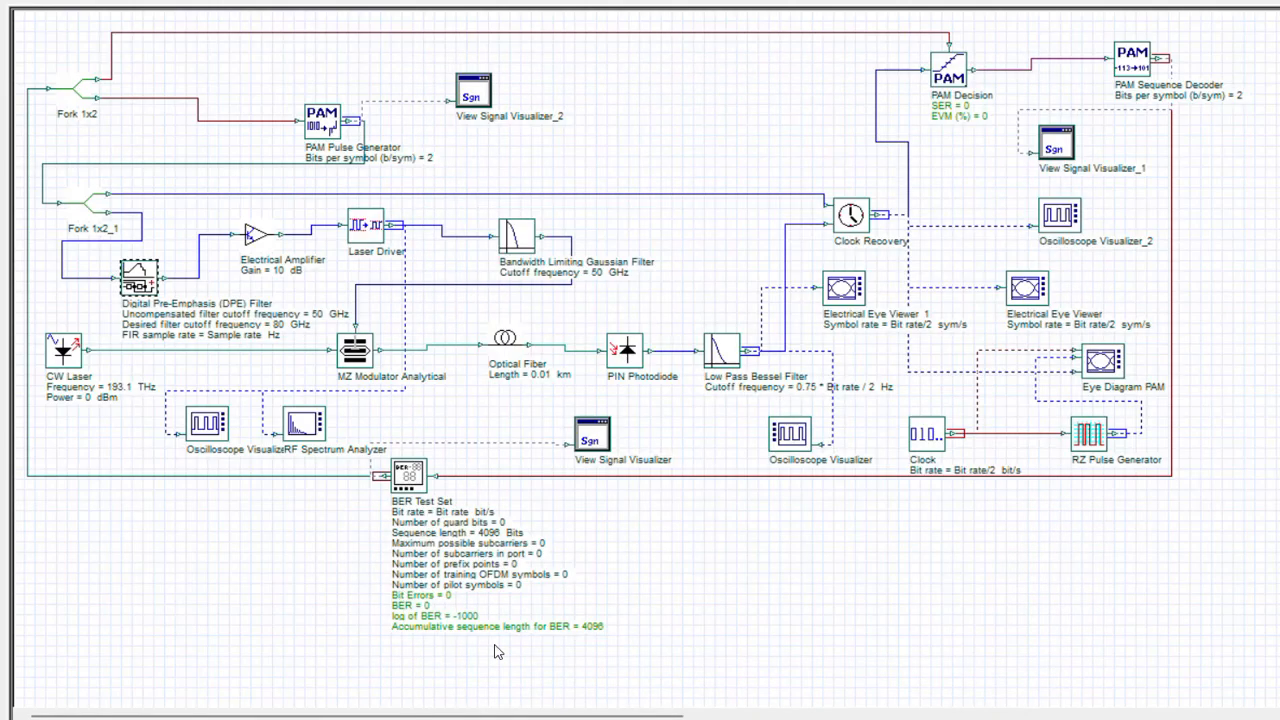
{"action": "double_click", "coordinate": [1028, 290]}
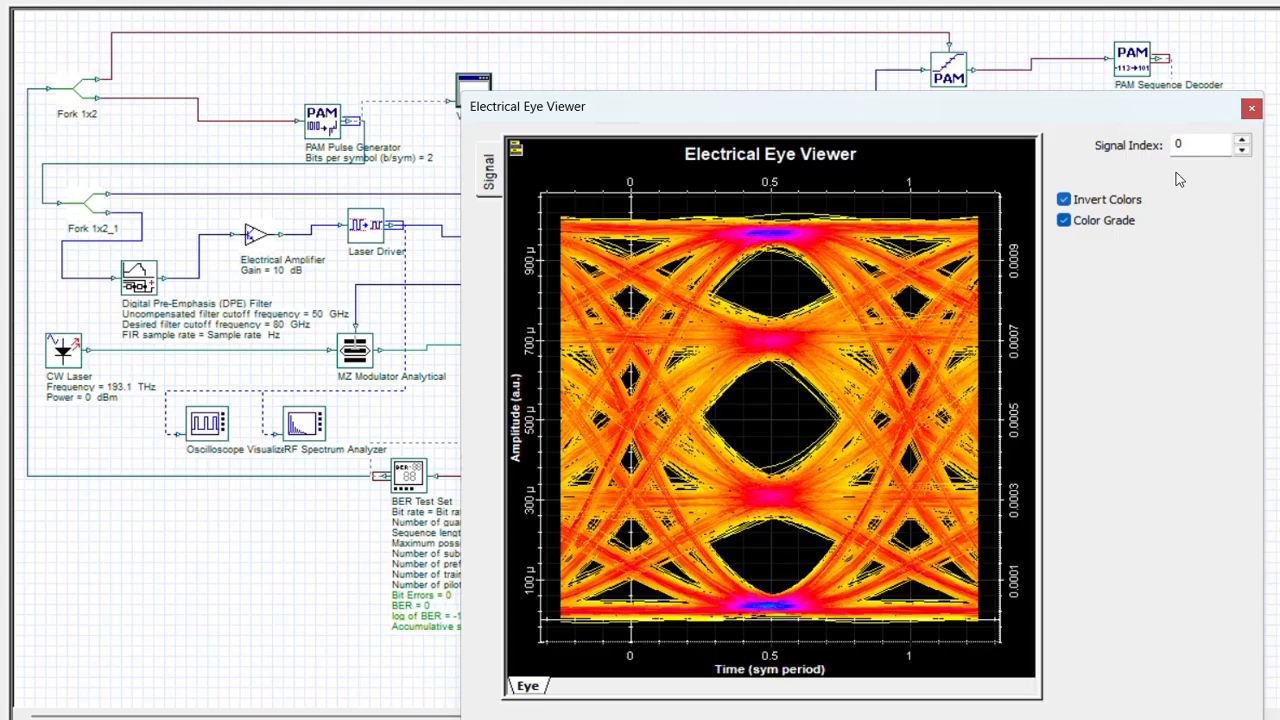
{"action": "left_click", "coordinate": [1249, 112]}
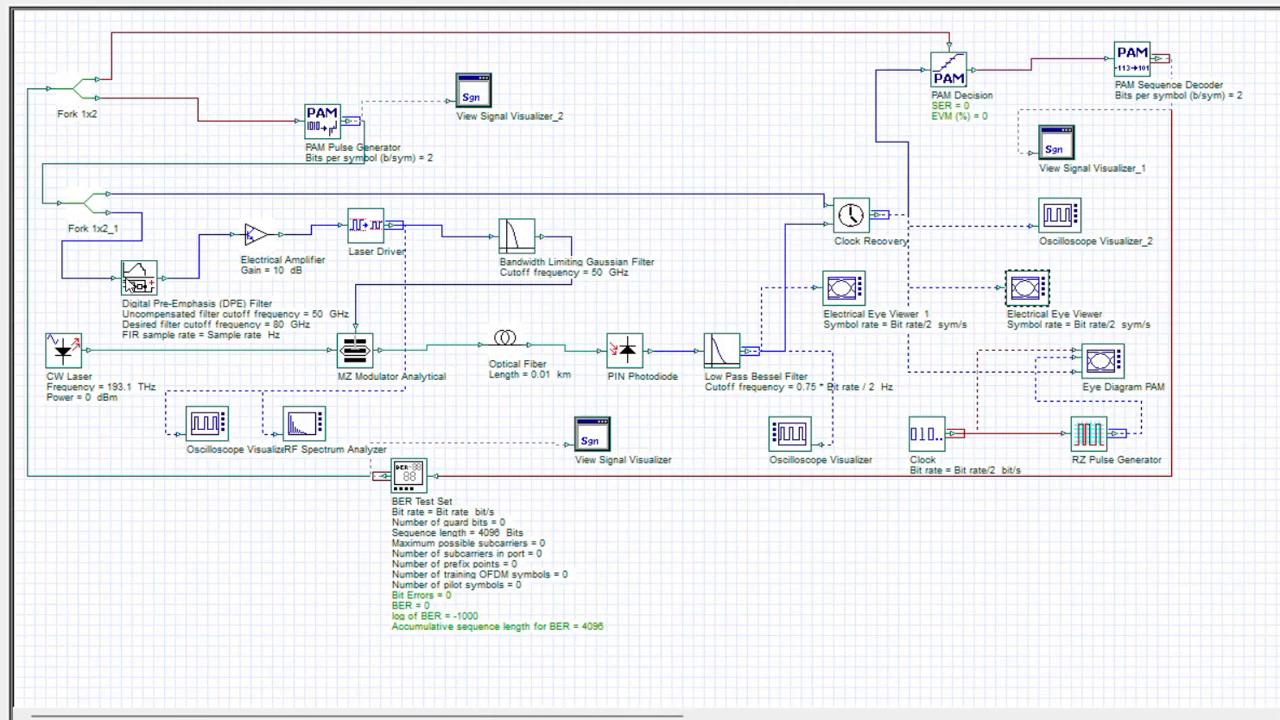
Plot the DPE filter's uncompensated, desired and digital pre-emphasis transfer functions together in the left display of its component view's 2D graphs.
{"action": "right_click", "coordinate": [138, 280]}
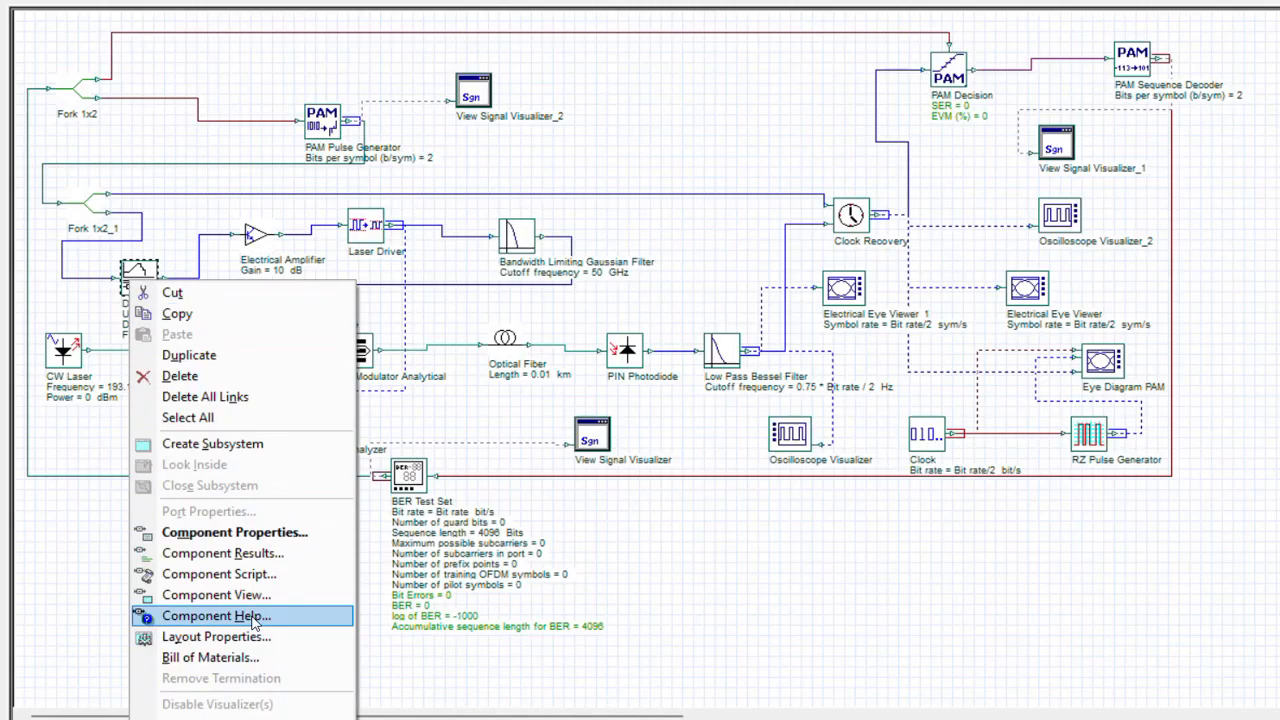
{"action": "left_click", "coordinate": [205, 591]}
{"action": "left_click", "coordinate": [121, 578]}
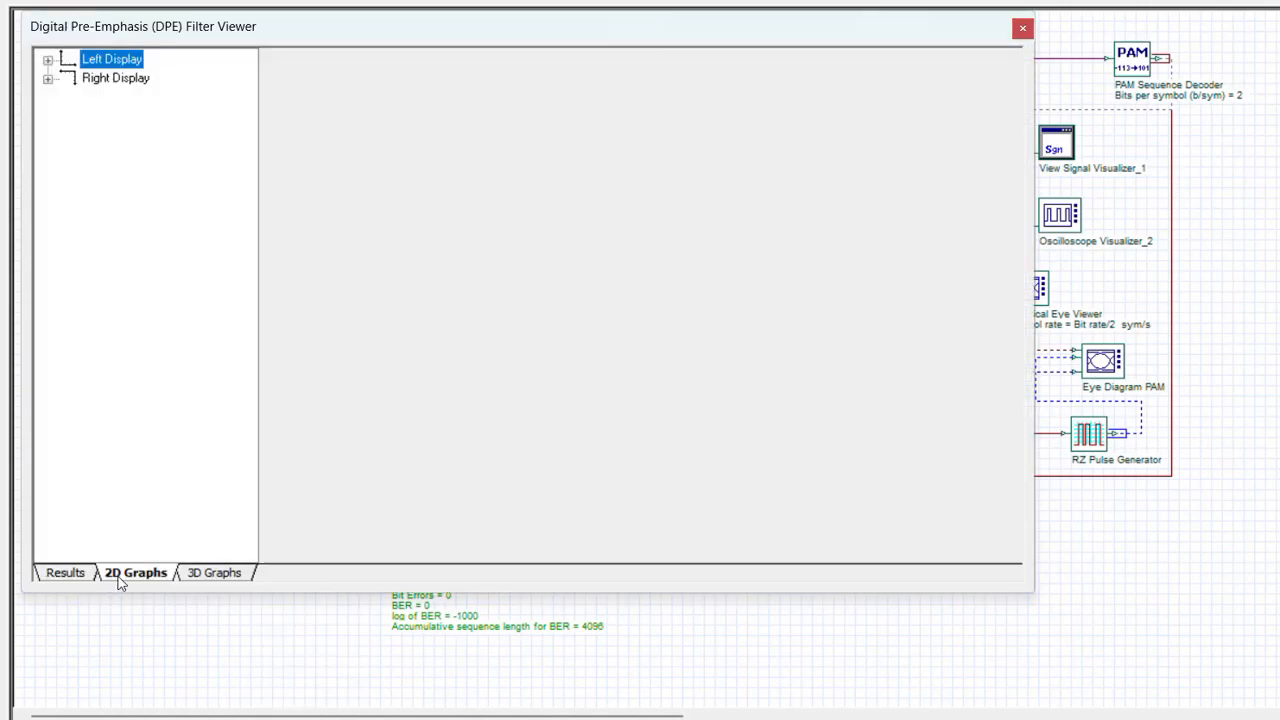
{"action": "left_click", "coordinate": [47, 61]}
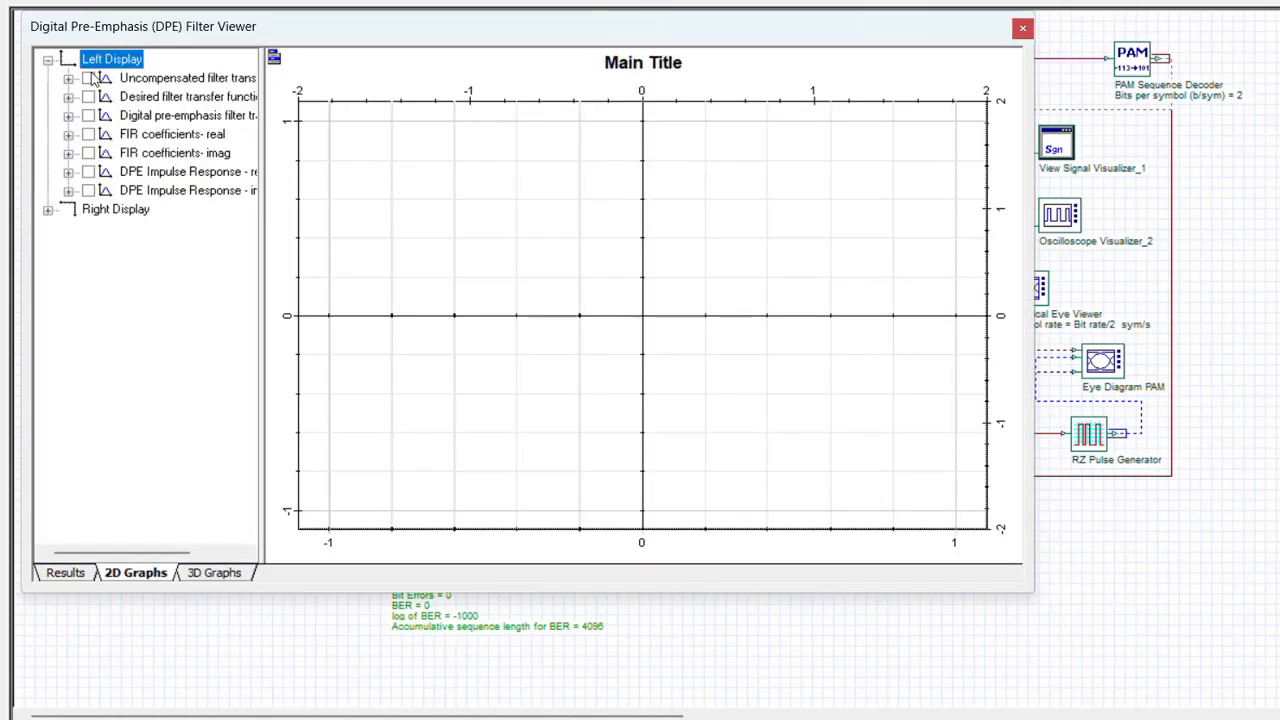
{"action": "left_click", "coordinate": [88, 78]}
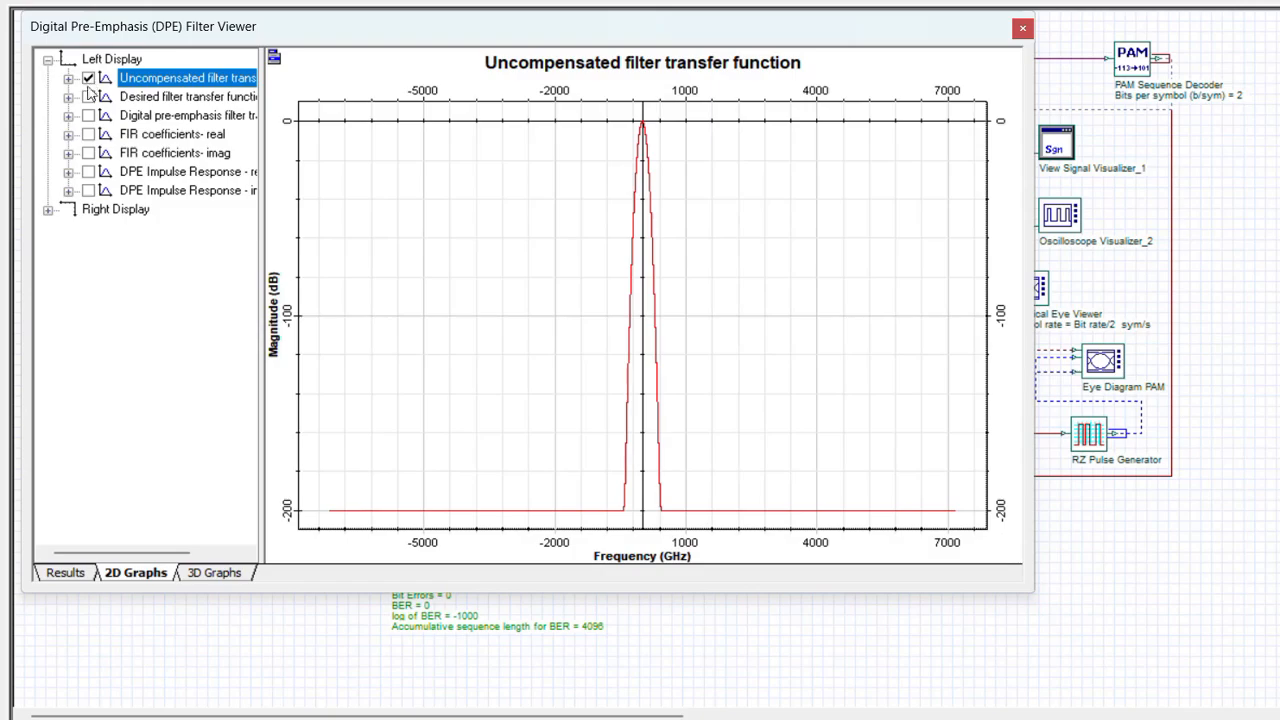
{"action": "left_click", "coordinate": [88, 98]}
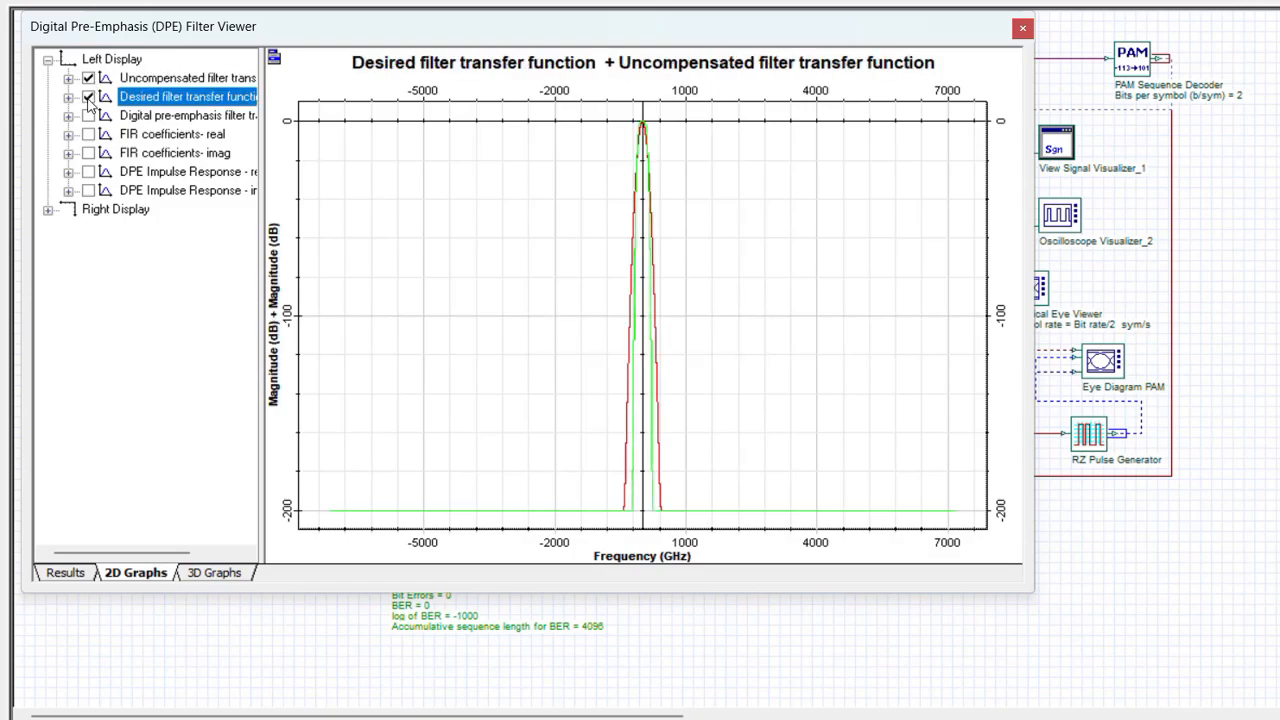
{"action": "left_click", "coordinate": [88, 116]}
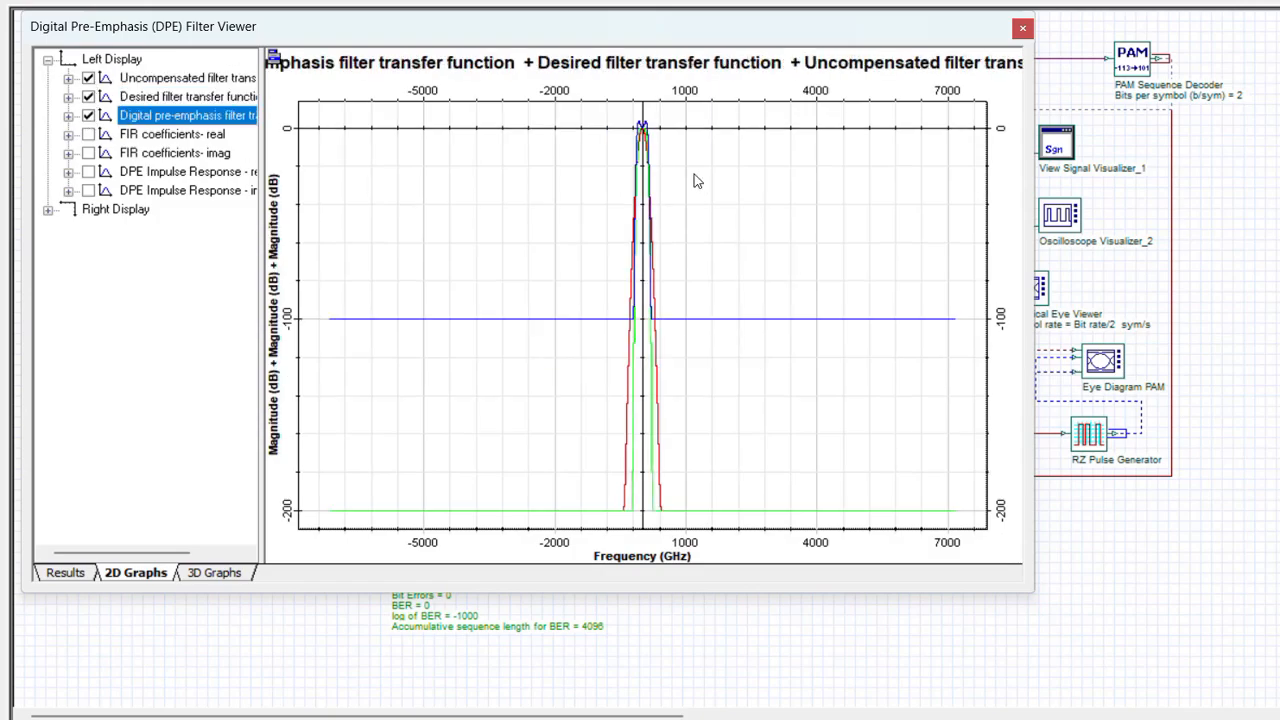
Examine the three overlaid filter transfer functions closely around the central passband, and close the DPE filter viewer.
{"action": "right_click", "coordinate": [601, 121]}
{"action": "left_click", "coordinate": [581, 94]}
{"action": "left_click_drag", "start_coordinate": [625, 119], "coordinate": [664, 536]}
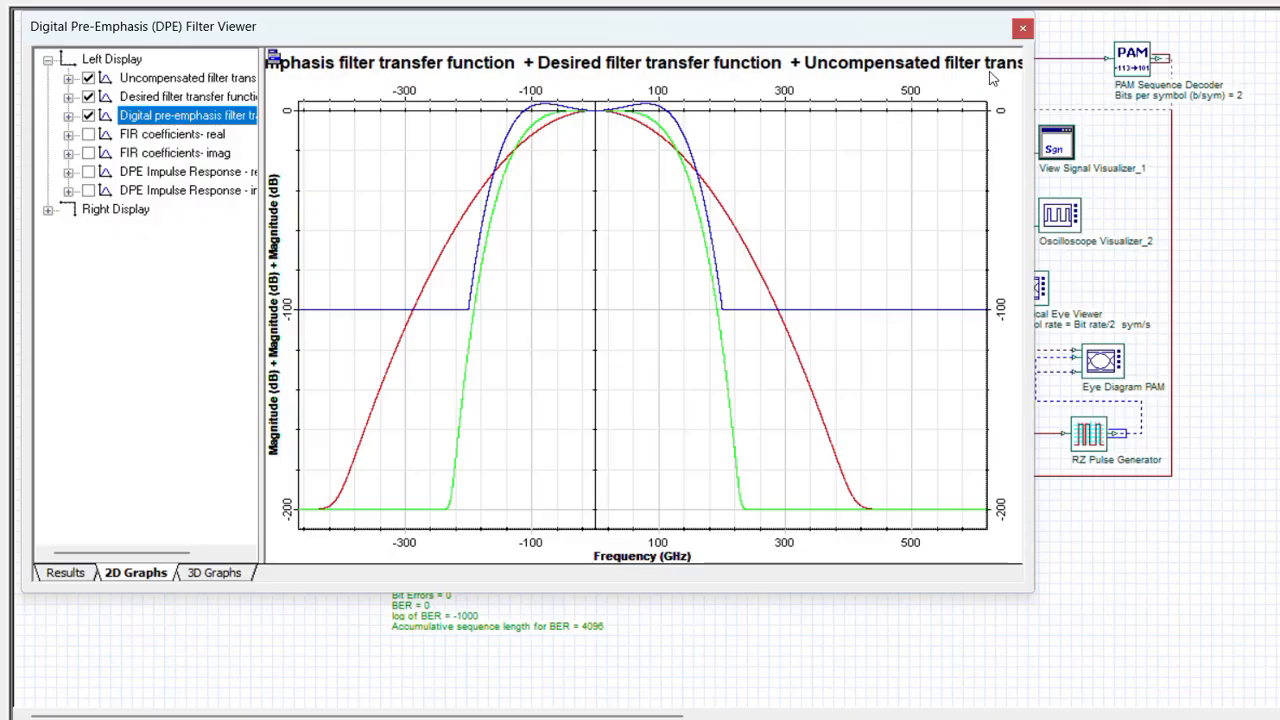
{"action": "left_click", "coordinate": [1022, 31]}
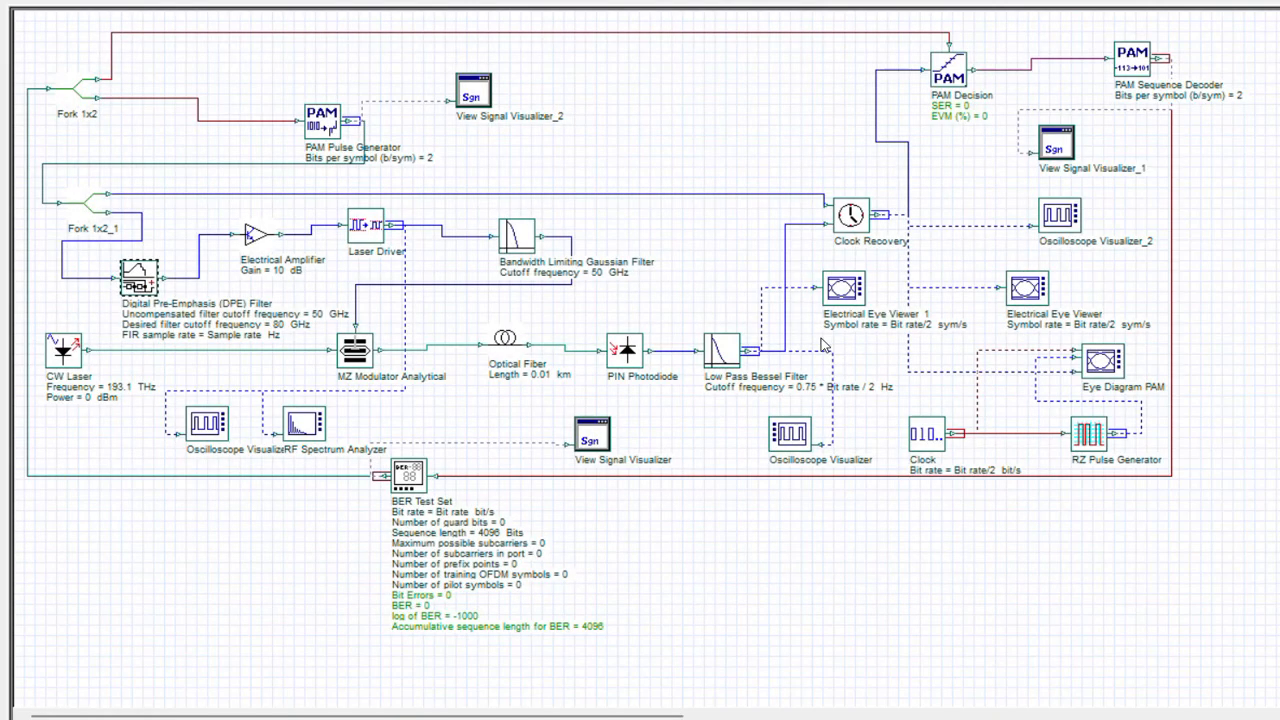
Enable the FIR implementation of the Digital Pre-Emphasis (DPE) Filter and set its number of taps to 512.
{"action": "double_click", "coordinate": [139, 277]}
{"action": "left_click", "coordinate": [648, 136]}
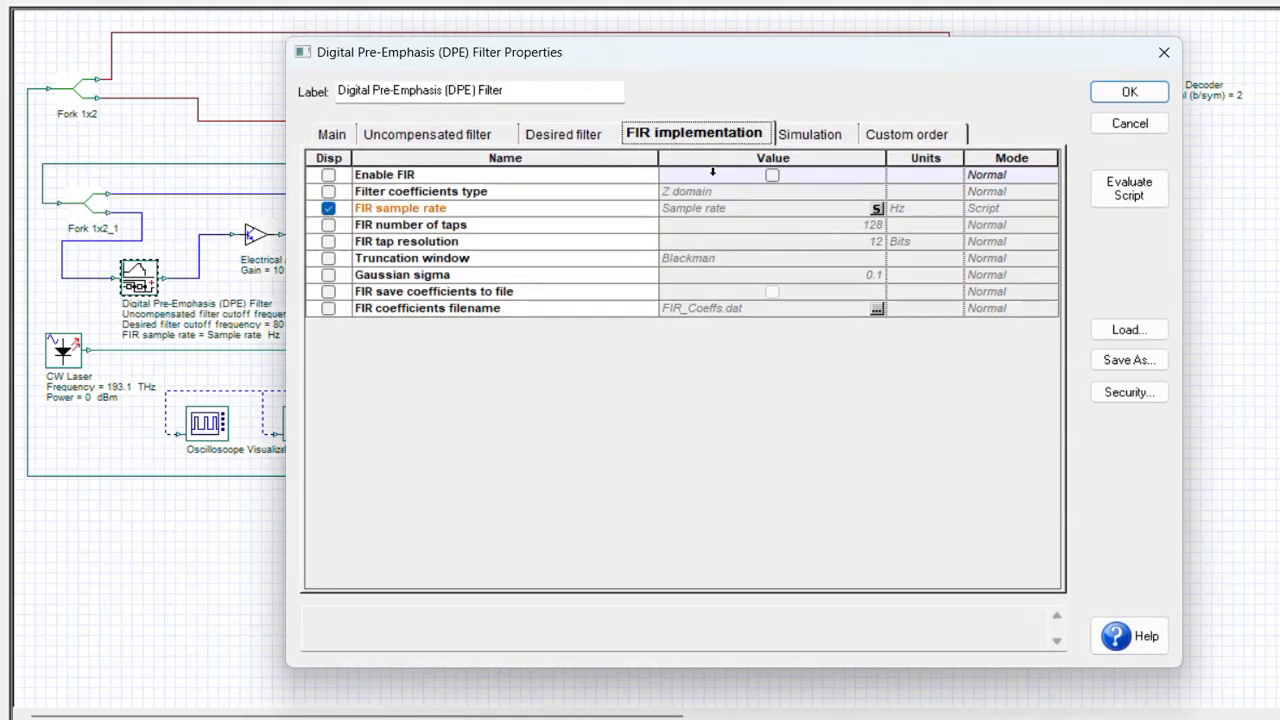
{"action": "left_click", "coordinate": [772, 175]}
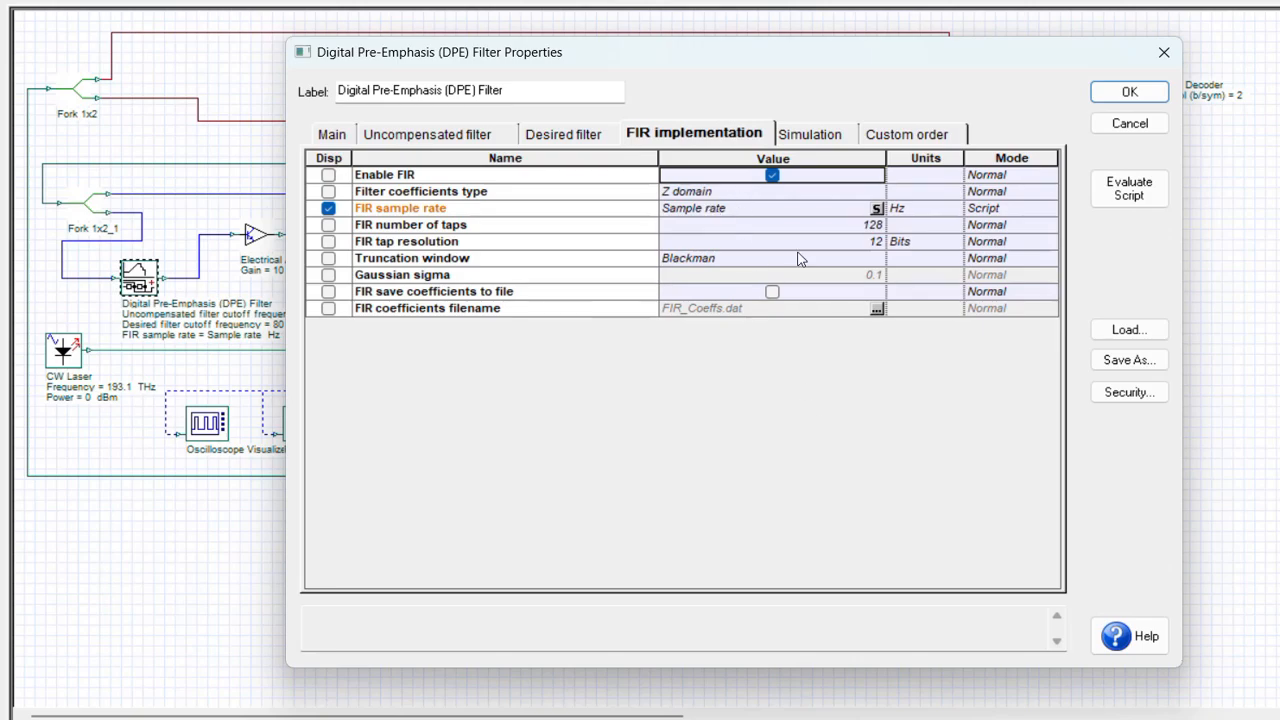
{"action": "left_click", "coordinate": [866, 226]}
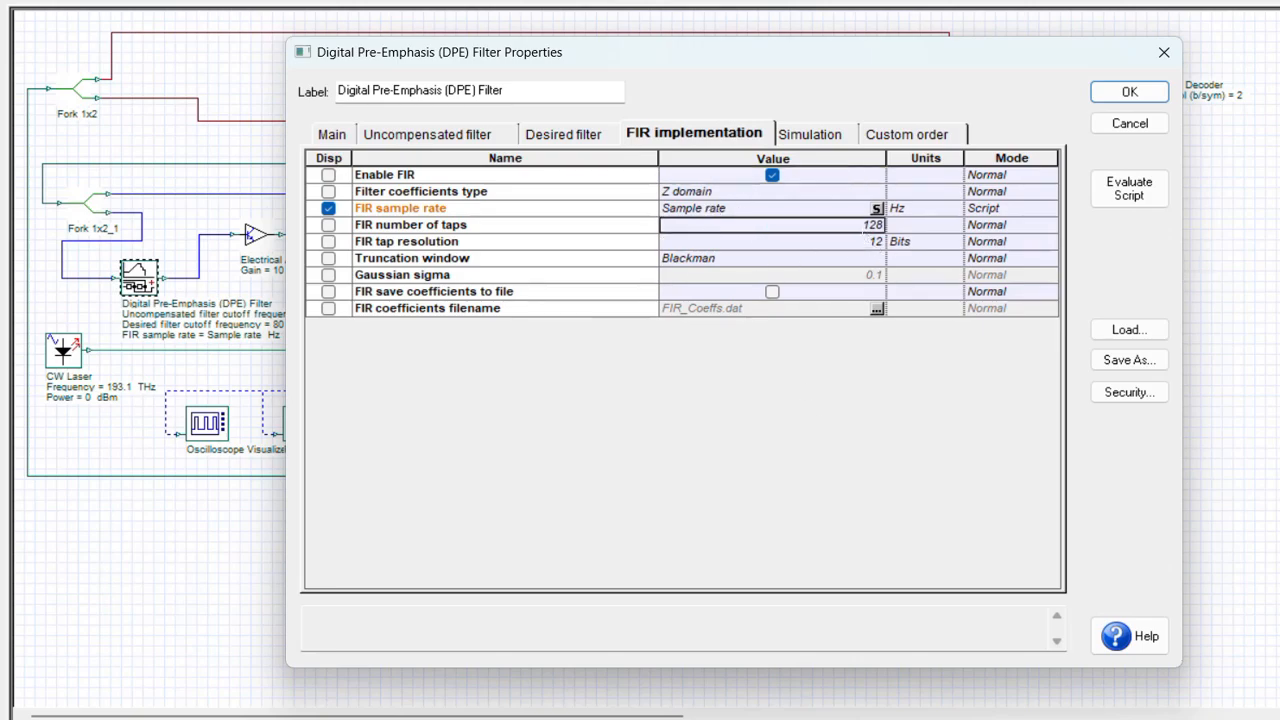
{"action": "type", "text": "4"}
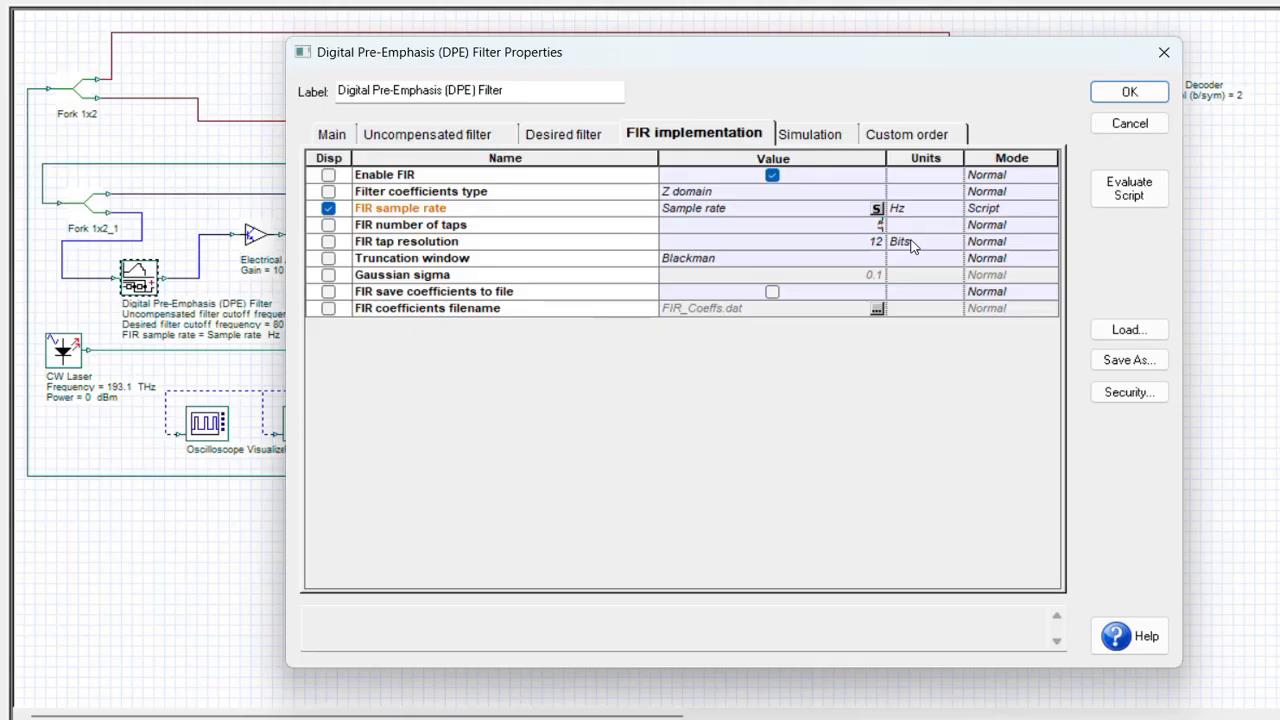
{"action": "type", "text": "12"}
{"action": "left_click", "coordinate": [1118, 90]}
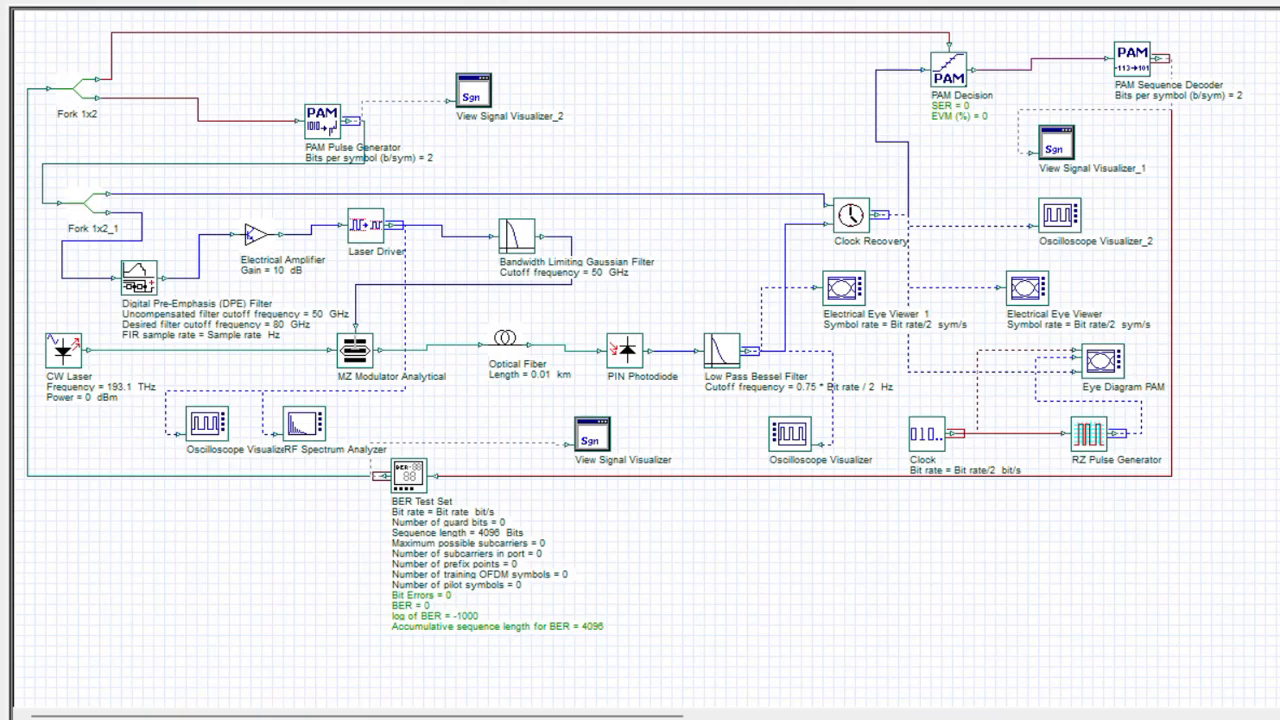
Recalculate all sweep iterations with the 512-tap FIR implementation and inspect the eye diagram in Electrical Eye Viewer.
{"action": "key", "text": "ctrl+F5"}
{"action": "left_click", "coordinate": [1008, 132]}
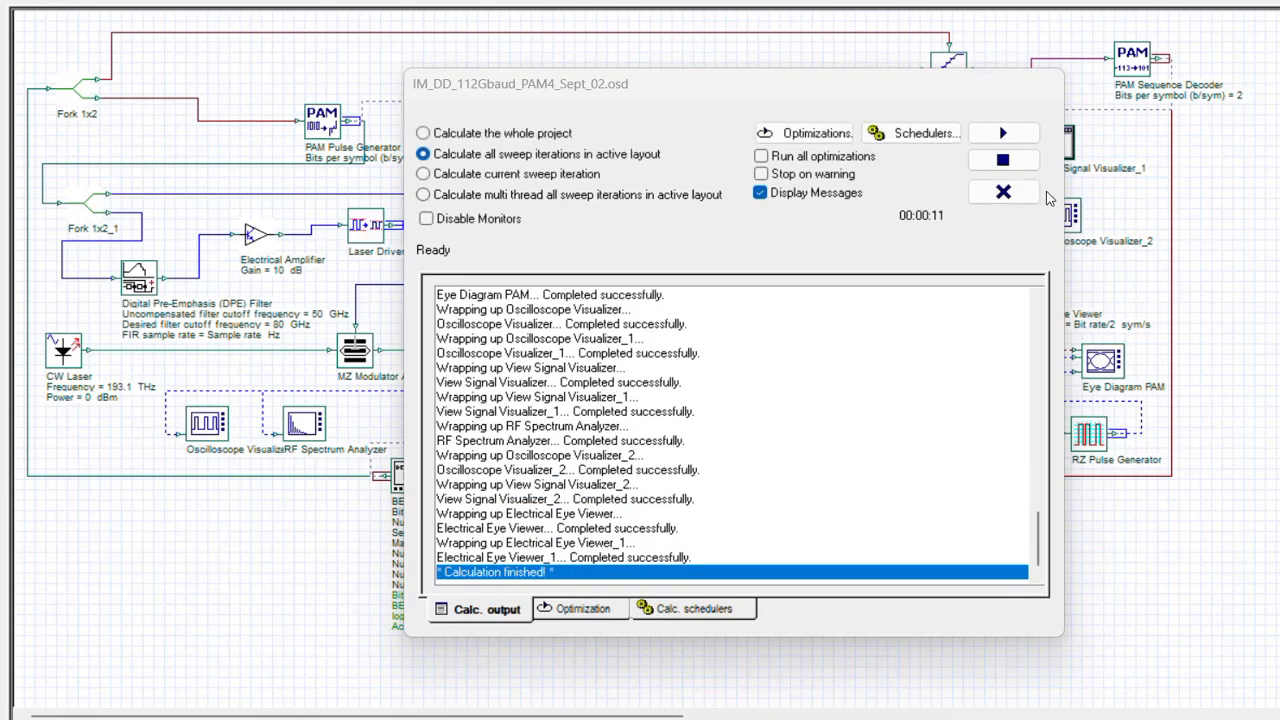
{"action": "left_click", "coordinate": [1003, 191]}
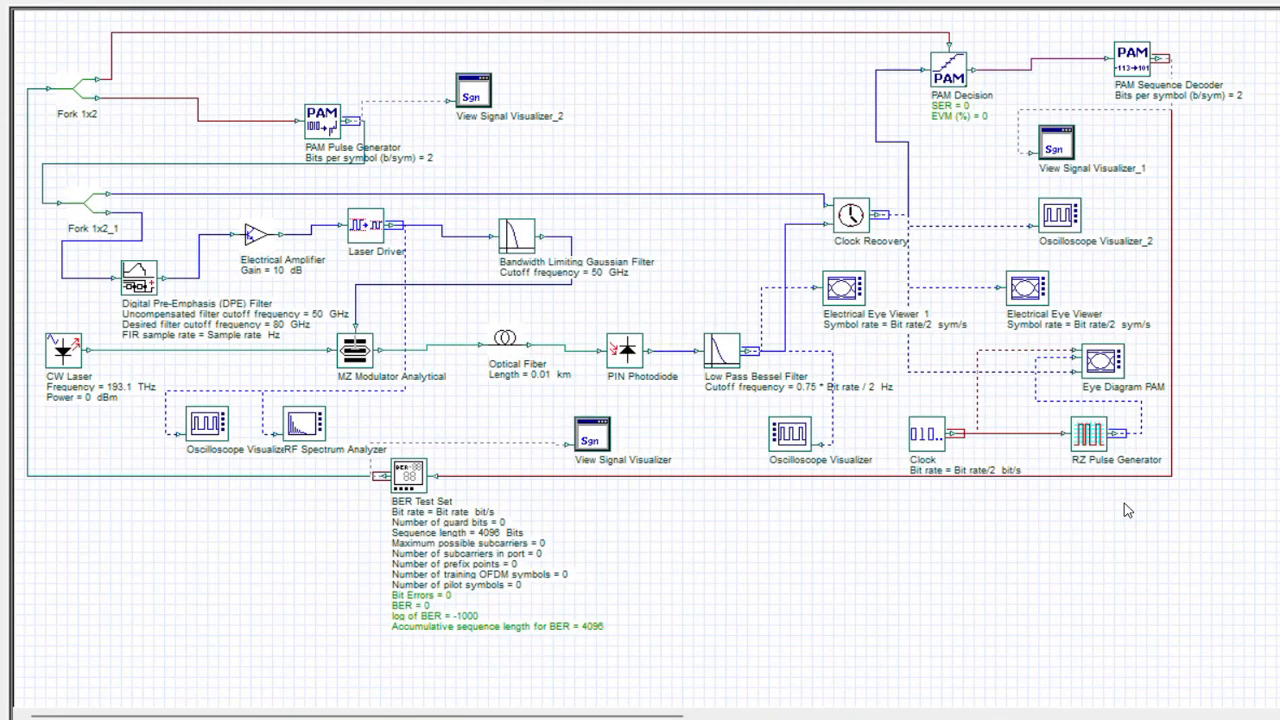
{"action": "double_click", "coordinate": [1031, 288]}
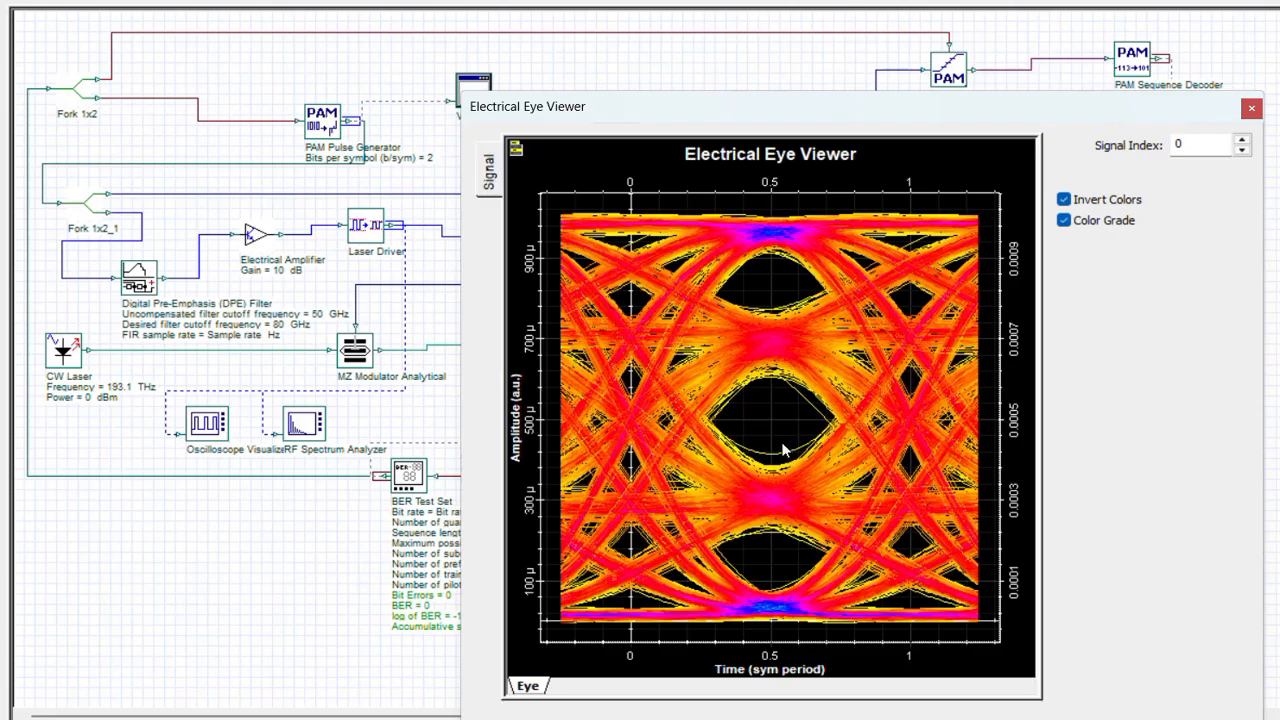
{"action": "left_click", "coordinate": [1251, 110]}
Replace the three transfer functions in the DPE filter's component view with the real and imaginary FIR coefficients.
{"action": "right_click", "coordinate": [147, 280]}
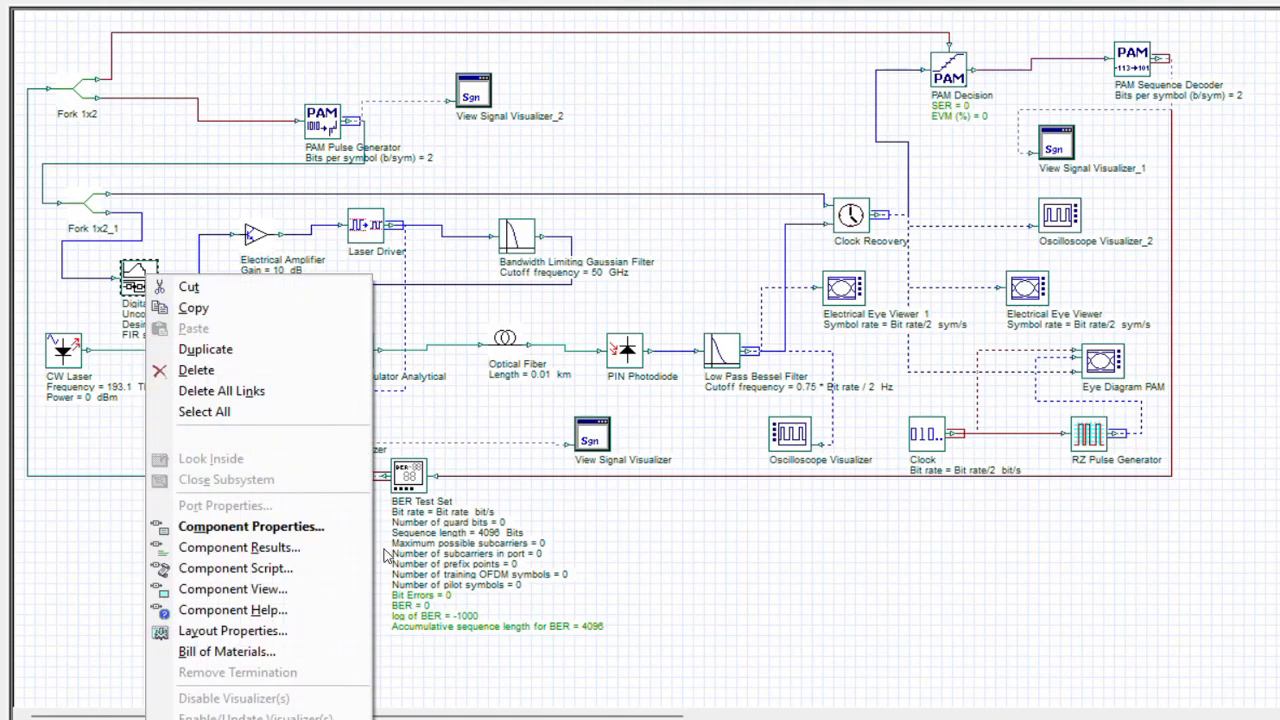
{"action": "left_click", "coordinate": [180, 506]}
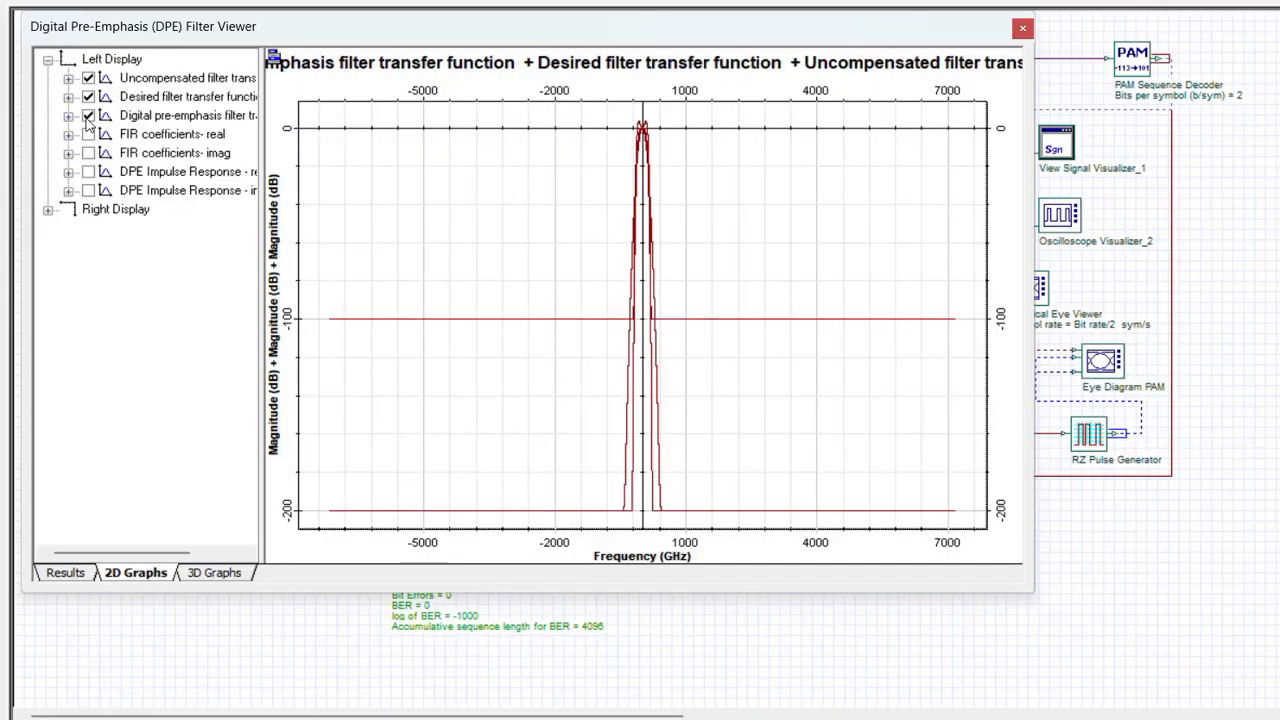
{"action": "left_click", "coordinate": [88, 115]}
{"action": "left_click", "coordinate": [88, 96]}
{"action": "left_click", "coordinate": [88, 77]}
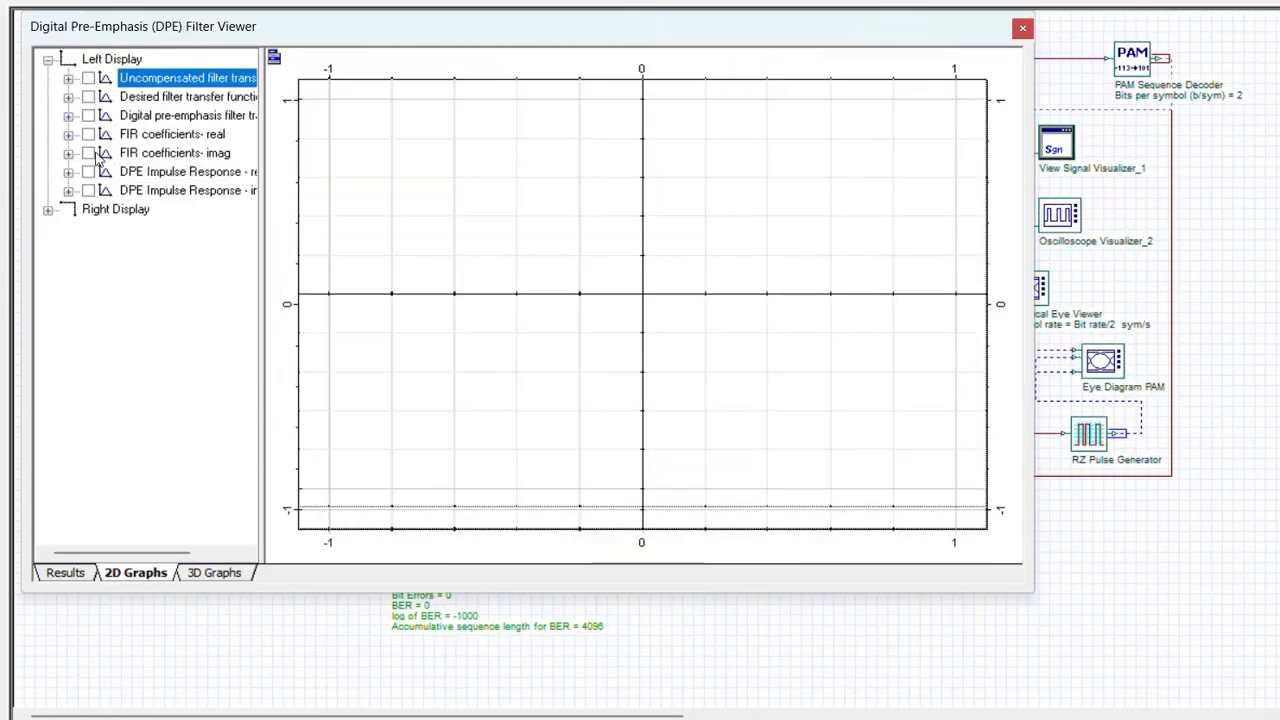
{"action": "left_click", "coordinate": [88, 134]}
{"action": "left_click", "coordinate": [88, 153]}
{"action": "left_click", "coordinate": [88, 154]}
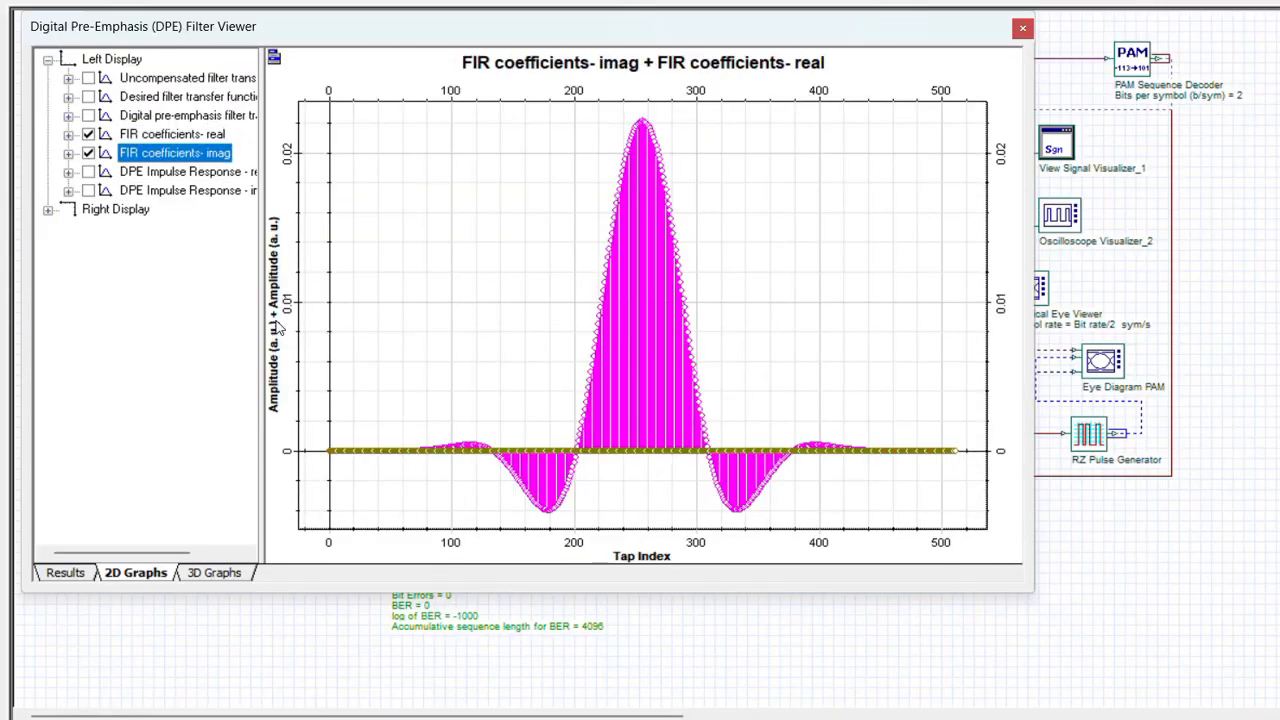
Examine the central taps of the FIR coefficients plot in detail and close the viewer.
{"action": "right_click", "coordinate": [512, 115]}
{"action": "left_click", "coordinate": [495, 88]}
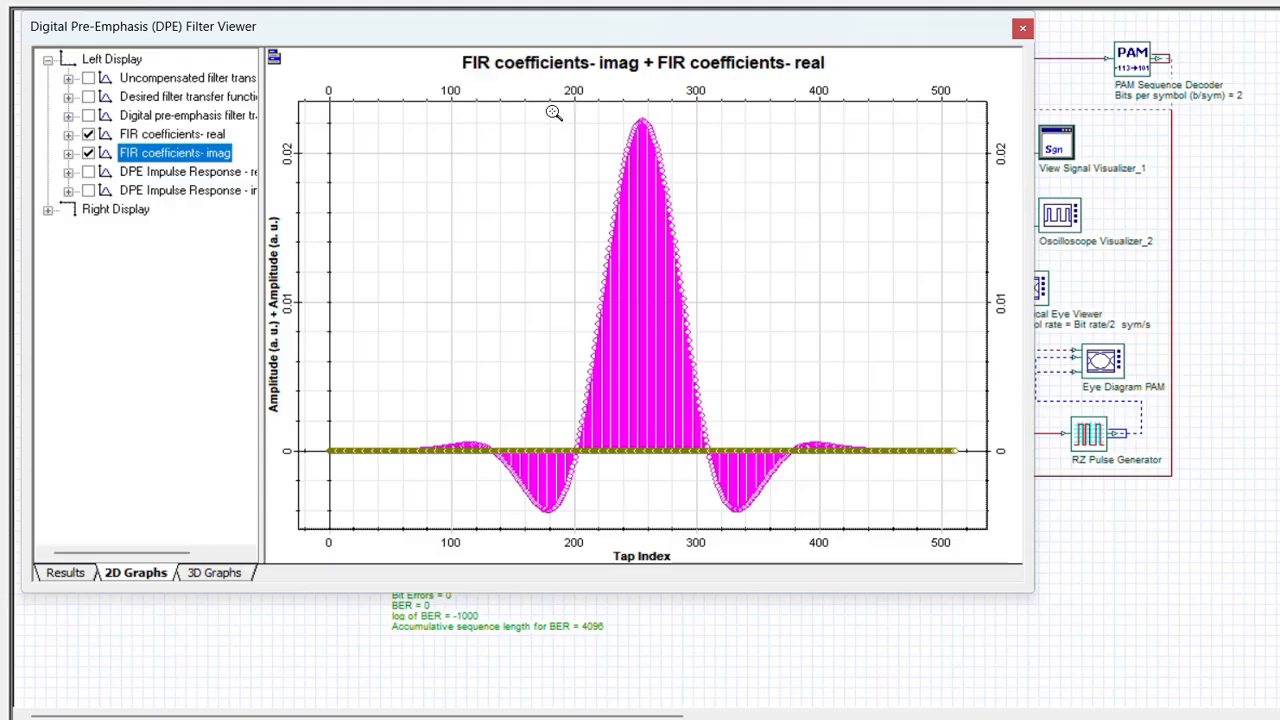
{"action": "left_click_drag", "start_coordinate": [550, 110], "coordinate": [757, 607]}
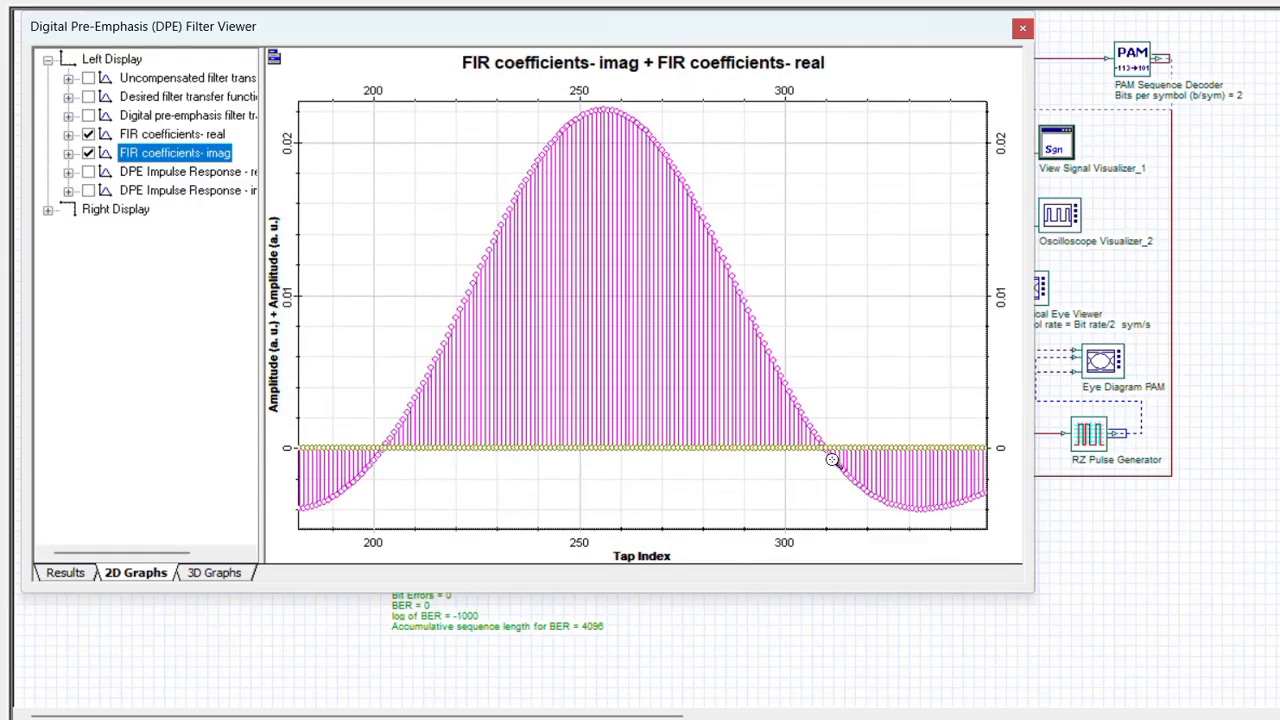
{"action": "left_click", "coordinate": [1022, 30]}
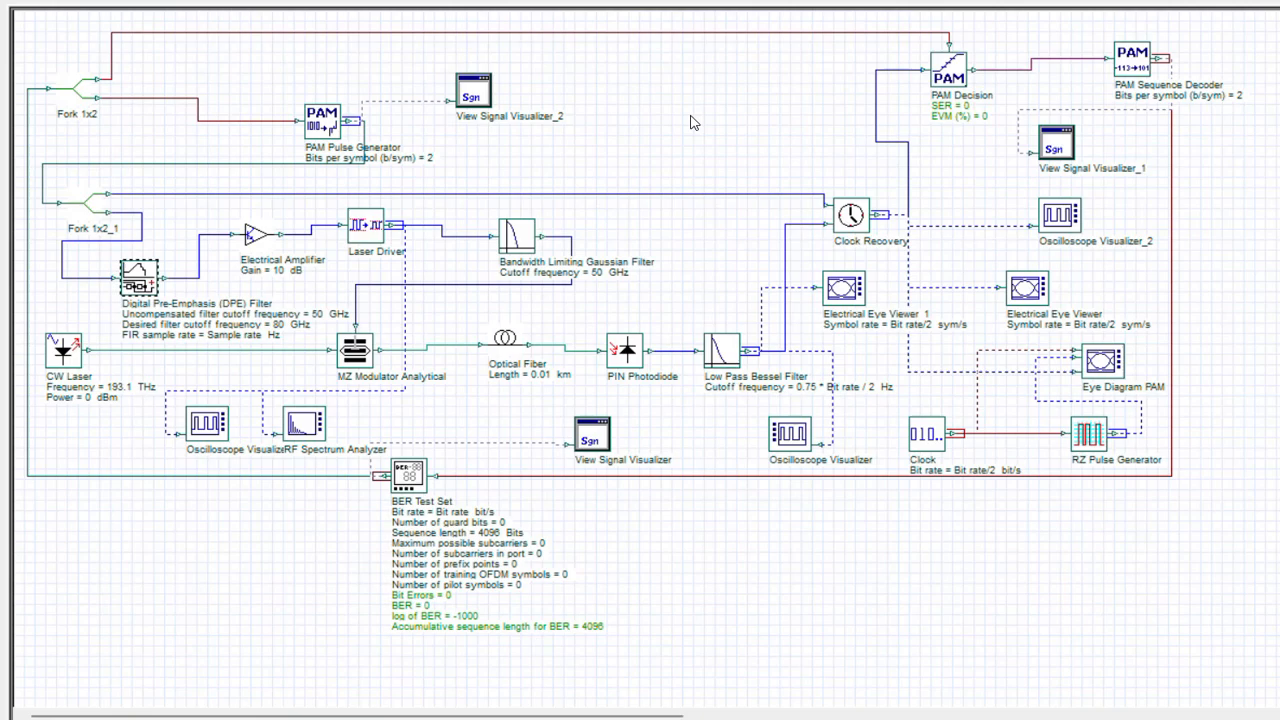
Switch the DPE filter's FIR sample rate from Script to Normal mode and set it to 224e9 Hz.
{"action": "double_click", "coordinate": [145, 283]}
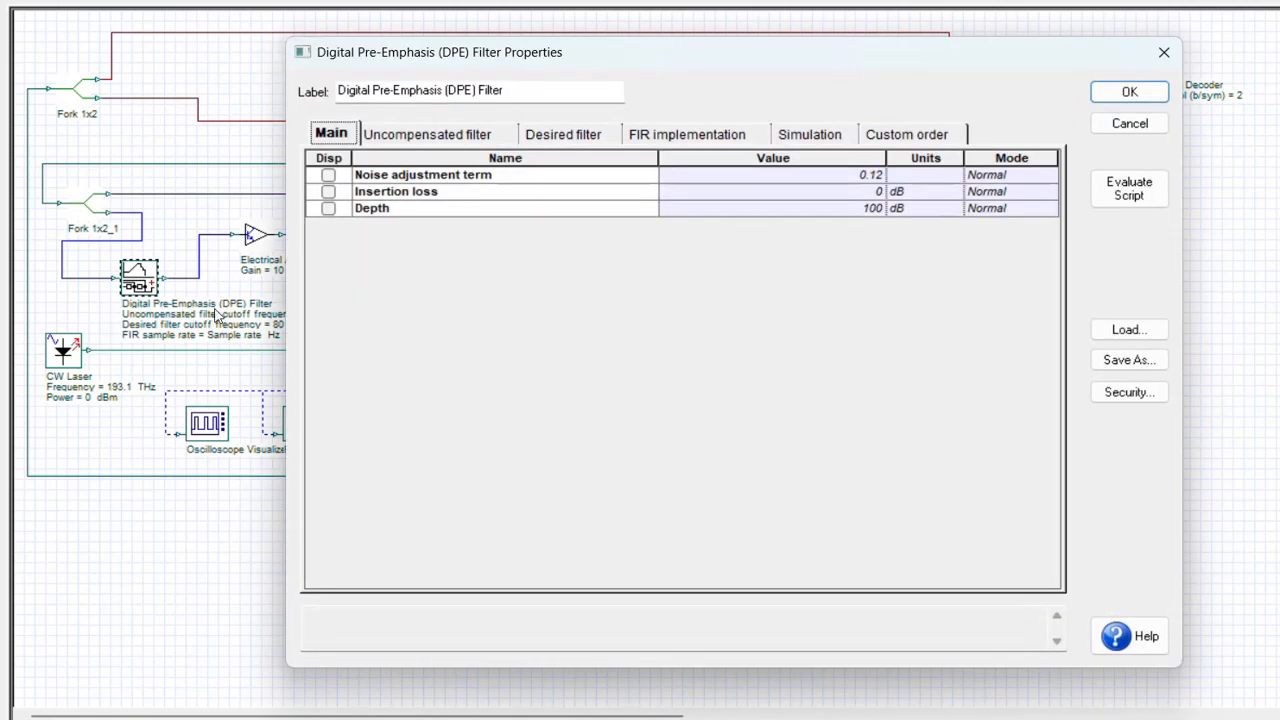
{"action": "left_click", "coordinate": [670, 140]}
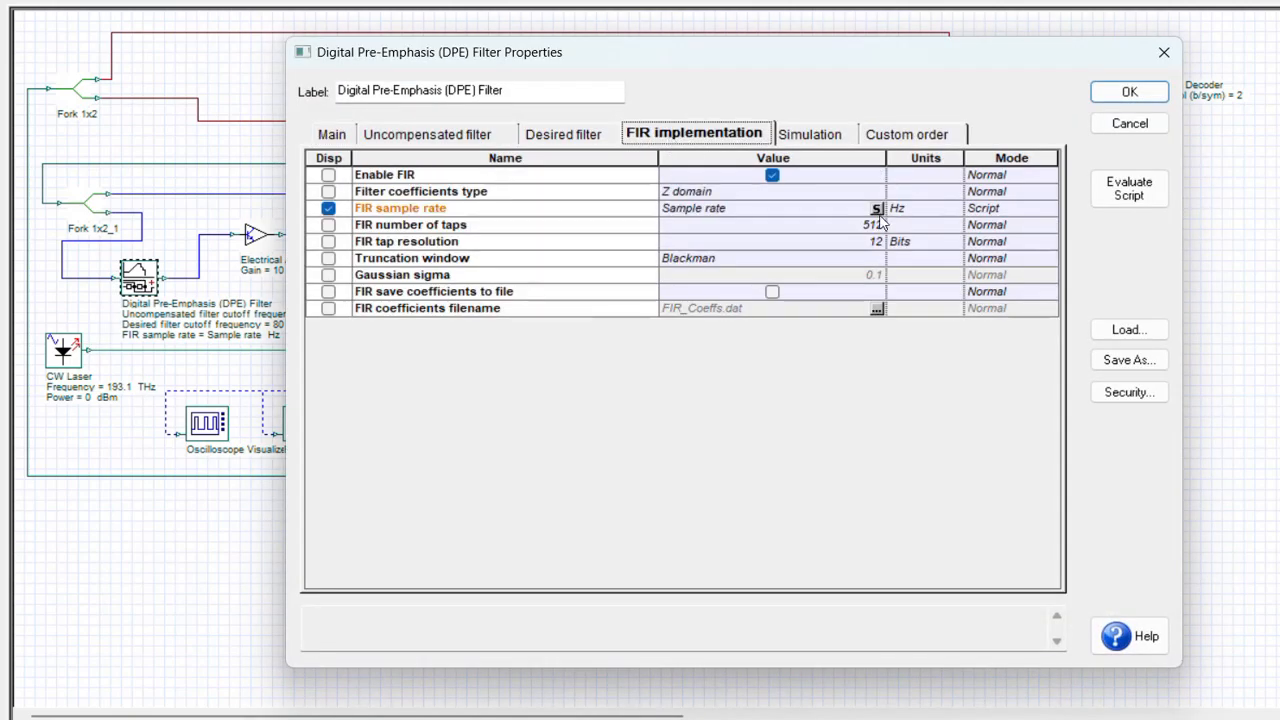
{"action": "left_click", "coordinate": [1000, 208]}
{"action": "left_click", "coordinate": [1050, 208]}
{"action": "left_click", "coordinate": [1008, 230]}
{"action": "left_click", "coordinate": [836, 212]}
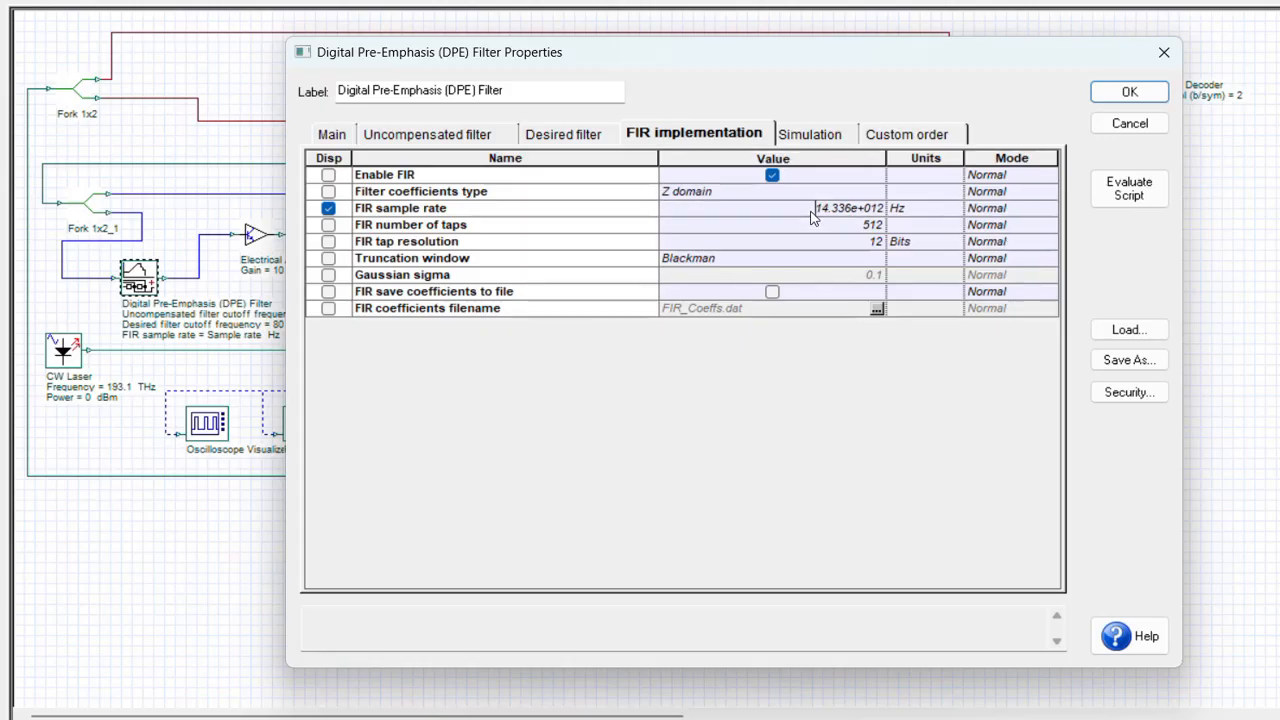
{"action": "left_click", "coordinate": [812, 212]}
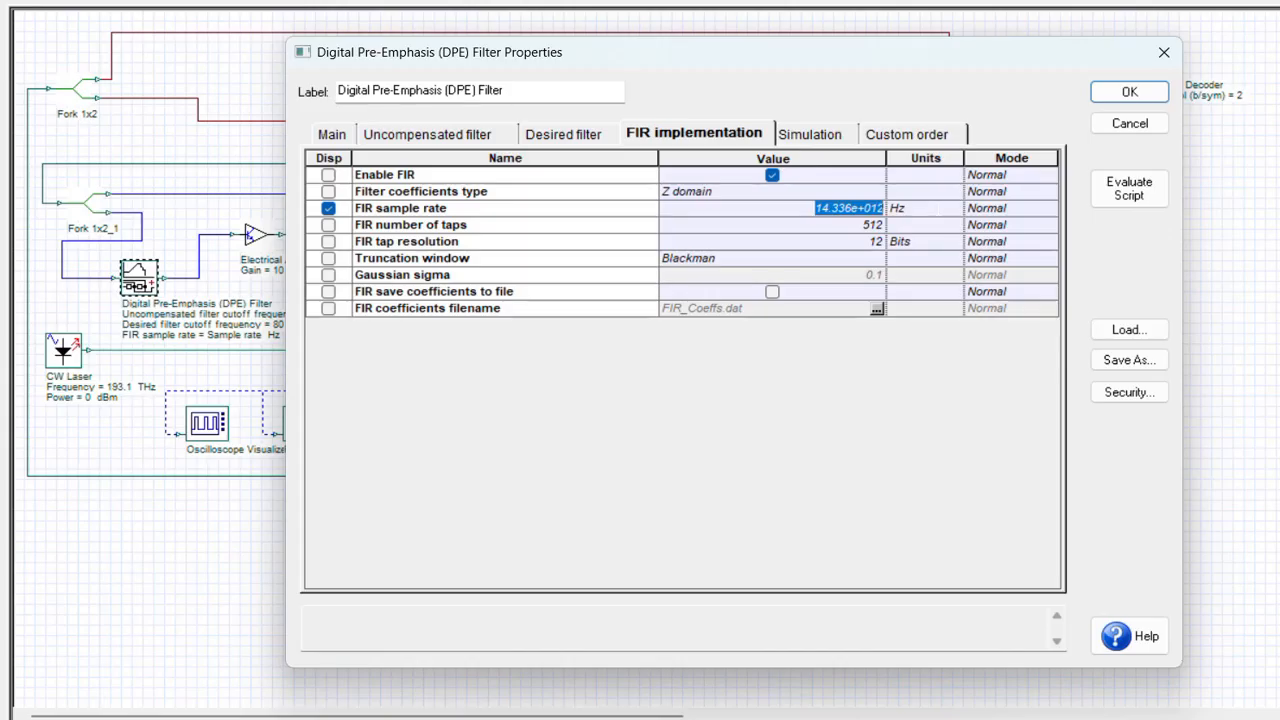
{"action": "type", "text": "224"}
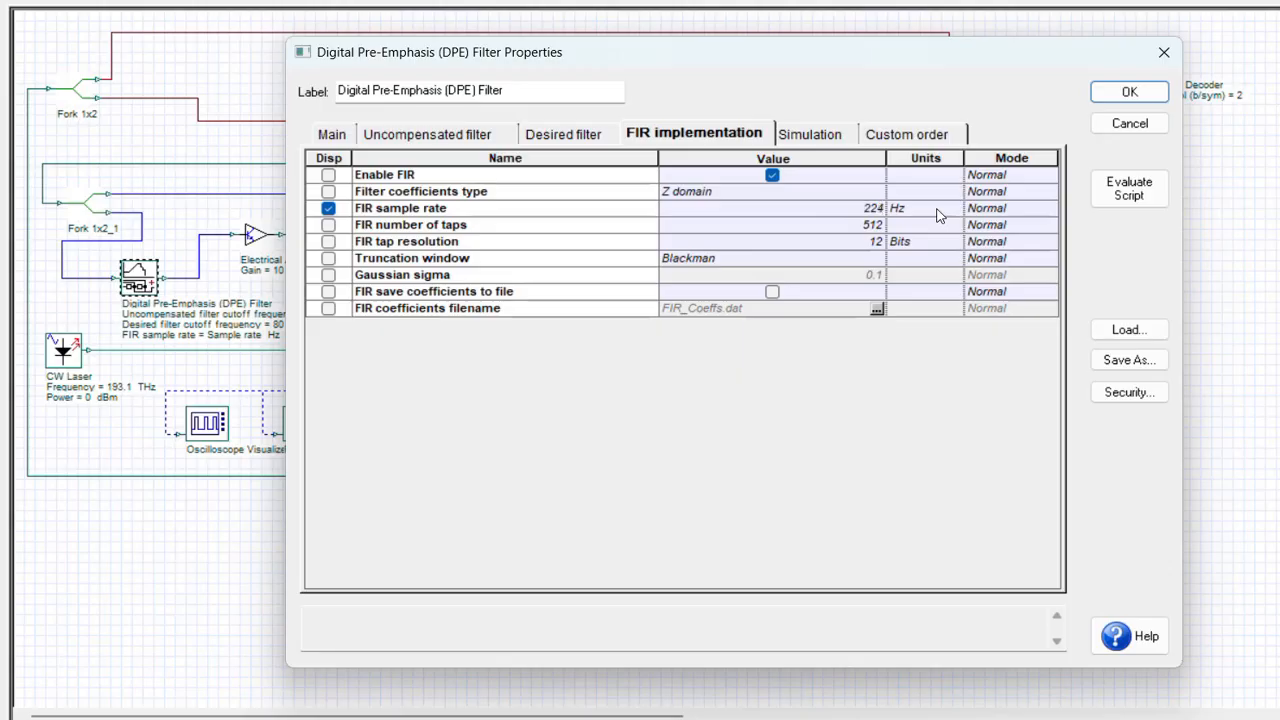
{"action": "type", "text": "e9"}
{"action": "left_click", "coordinate": [938, 215]}
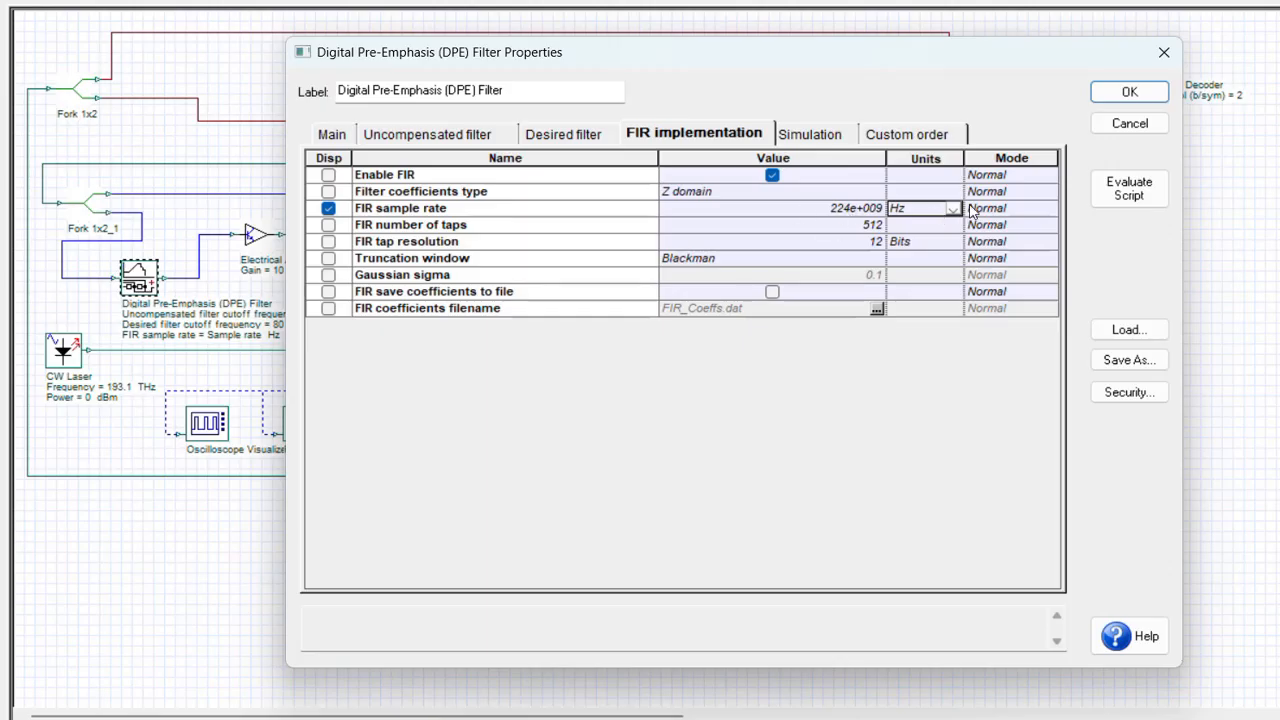
{"action": "left_click", "coordinate": [1130, 91]}
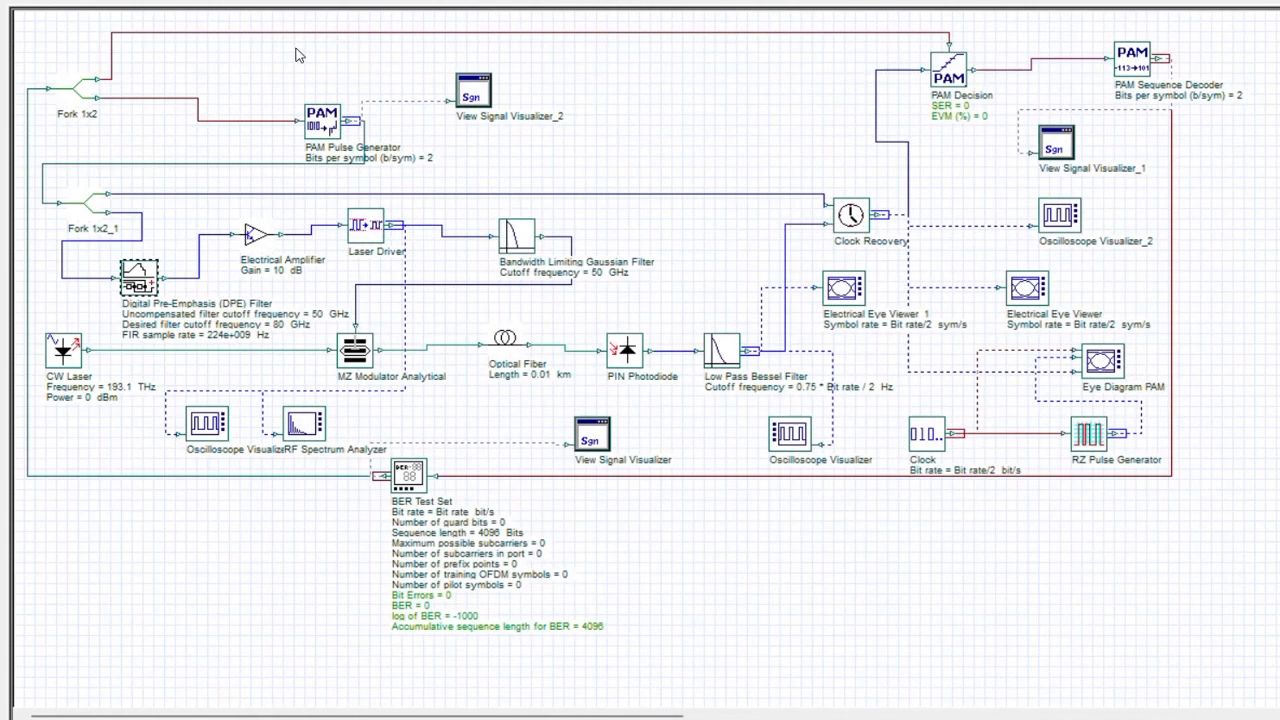
Rerun all sweep iterations with the 224e9 Hz FIR sample rate and inspect the eye diagram in Electrical Eye Viewer.
{"action": "key", "text": "ctrl+F5"}
{"action": "left_click", "coordinate": [1003, 134]}
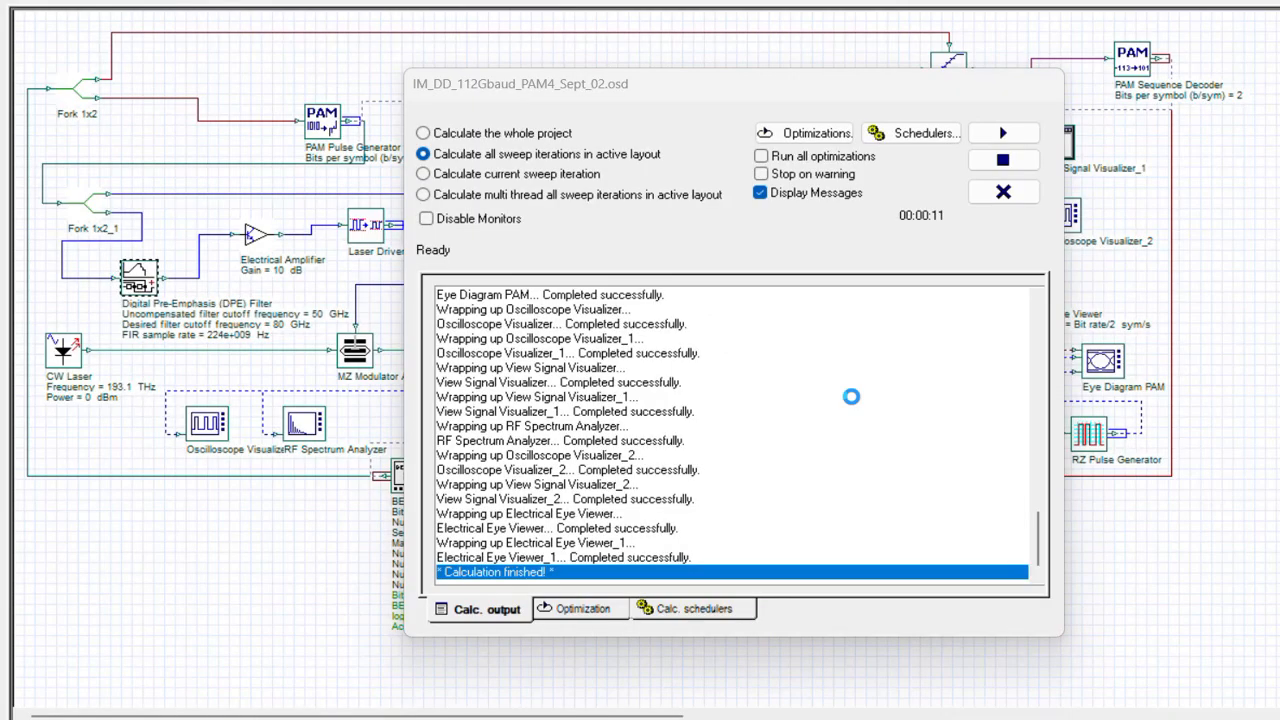
{"action": "left_click", "coordinate": [1003, 192]}
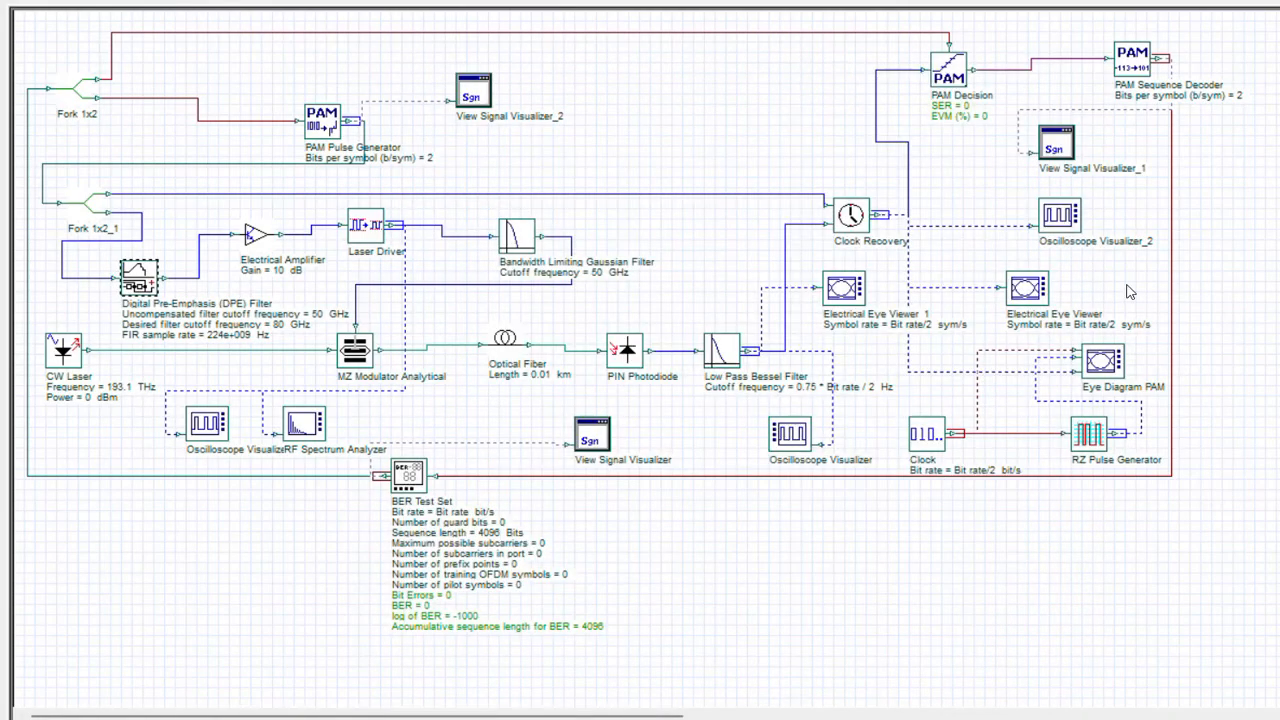
{"action": "double_click", "coordinate": [1028, 289]}
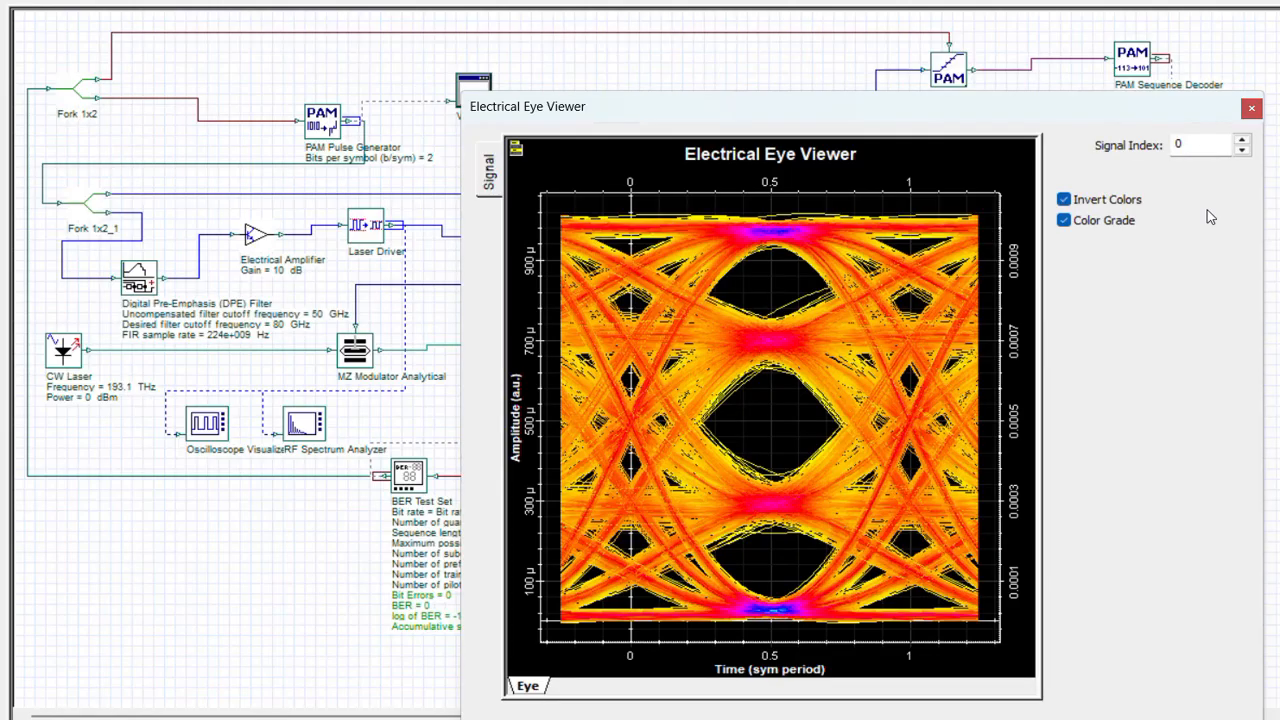
{"action": "left_click", "coordinate": [1251, 109]}
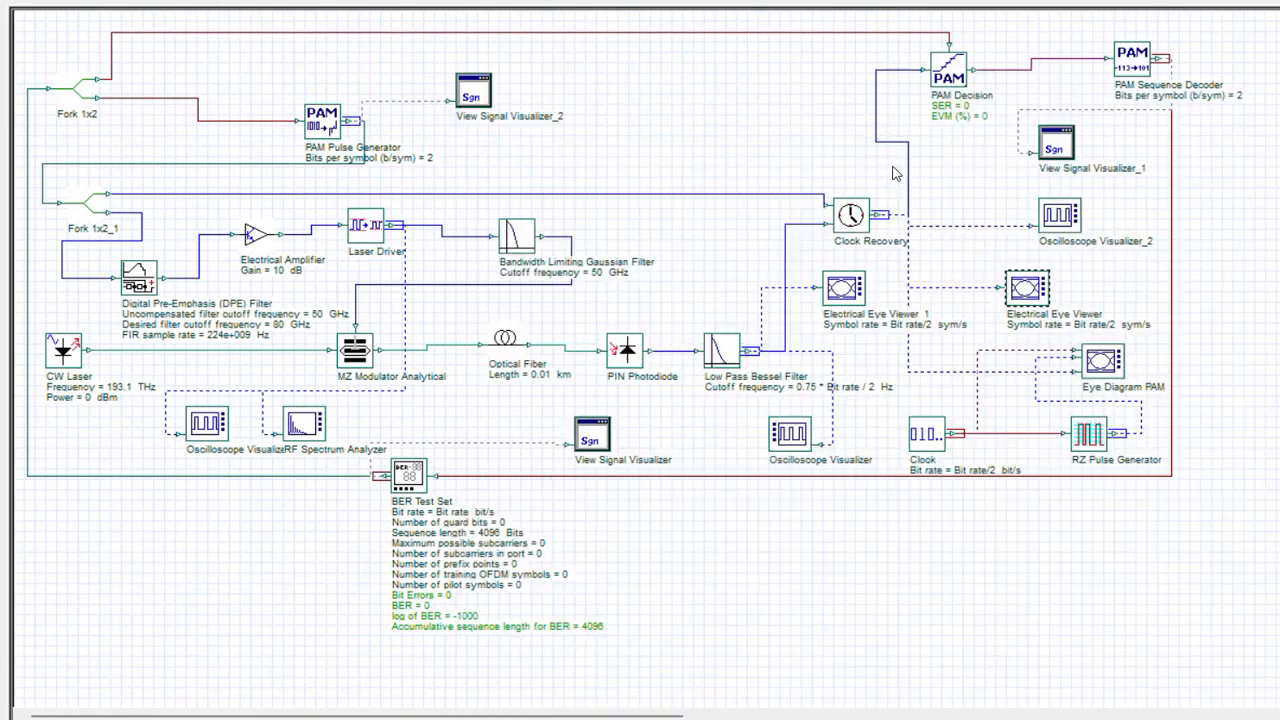
Inspect the DPE filter's real and imaginary FIR coefficients in its component view, both around the centre tap and over the full tap range.
{"action": "right_click", "coordinate": [141, 278]}
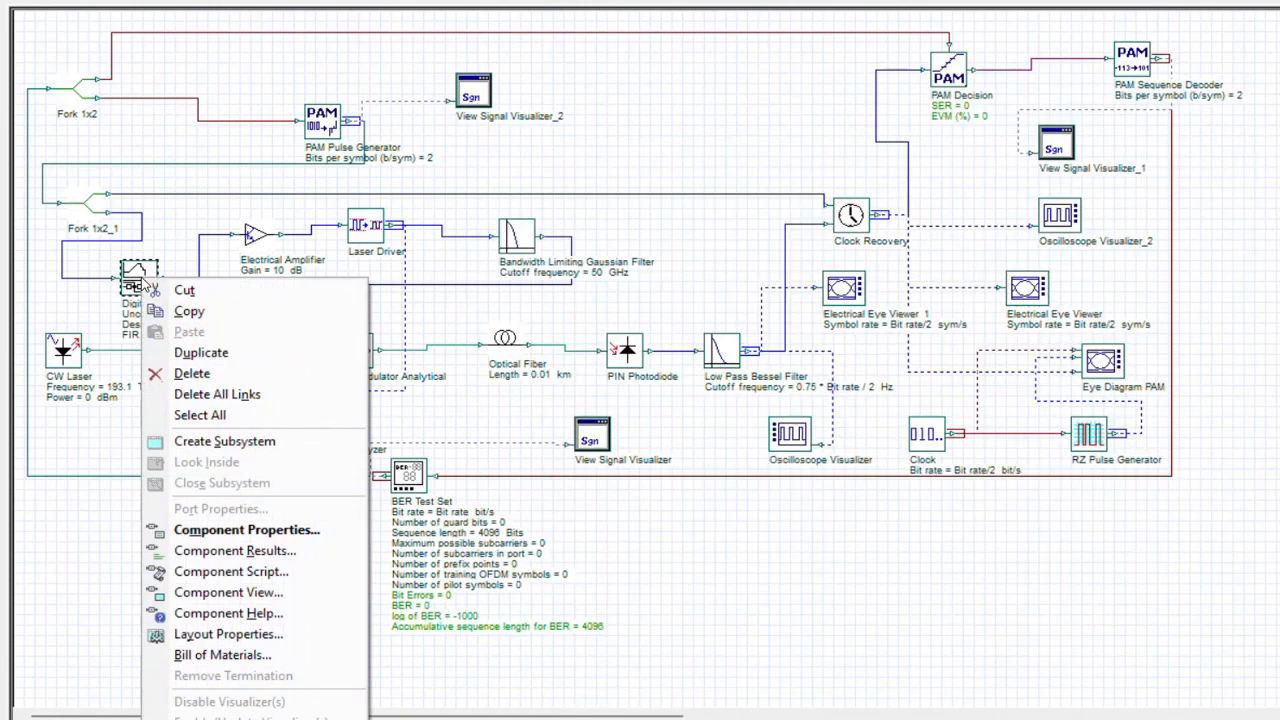
{"action": "left_click", "coordinate": [310, 593]}
{"action": "left_click_drag", "start_coordinate": [616, 110], "coordinate": [662, 575]}
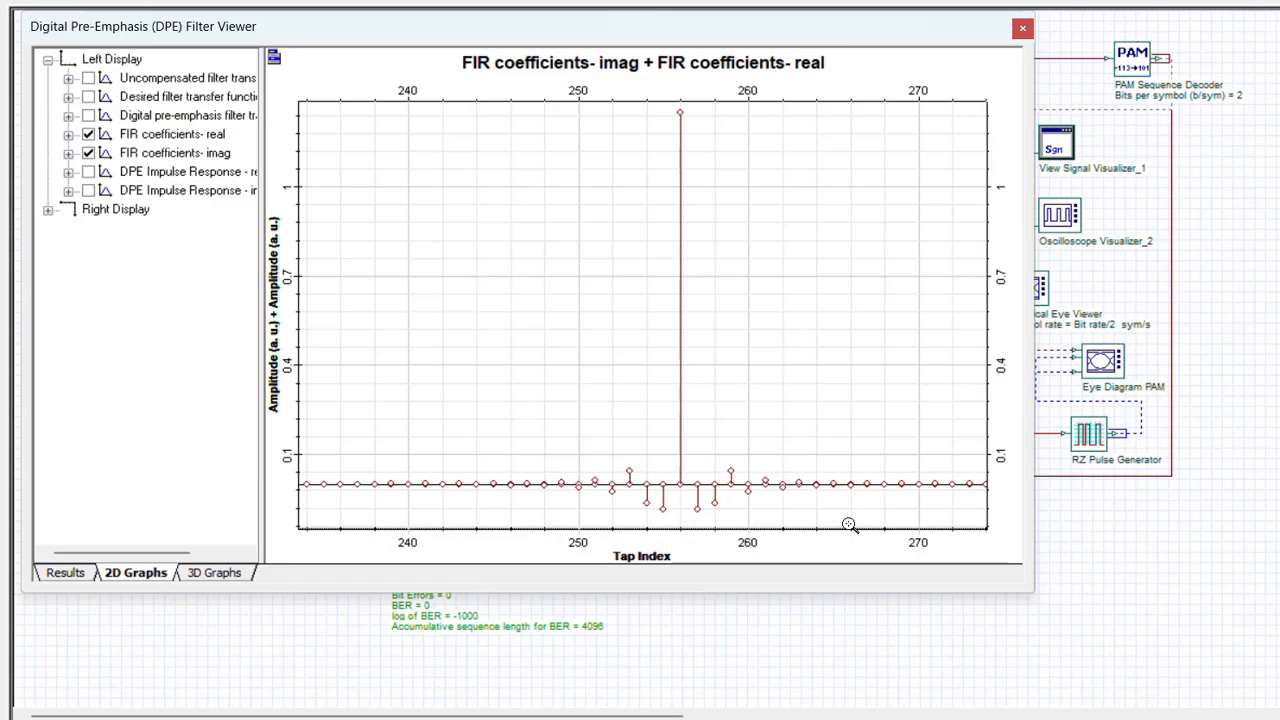
{"action": "double_click", "coordinate": [580, 417]}
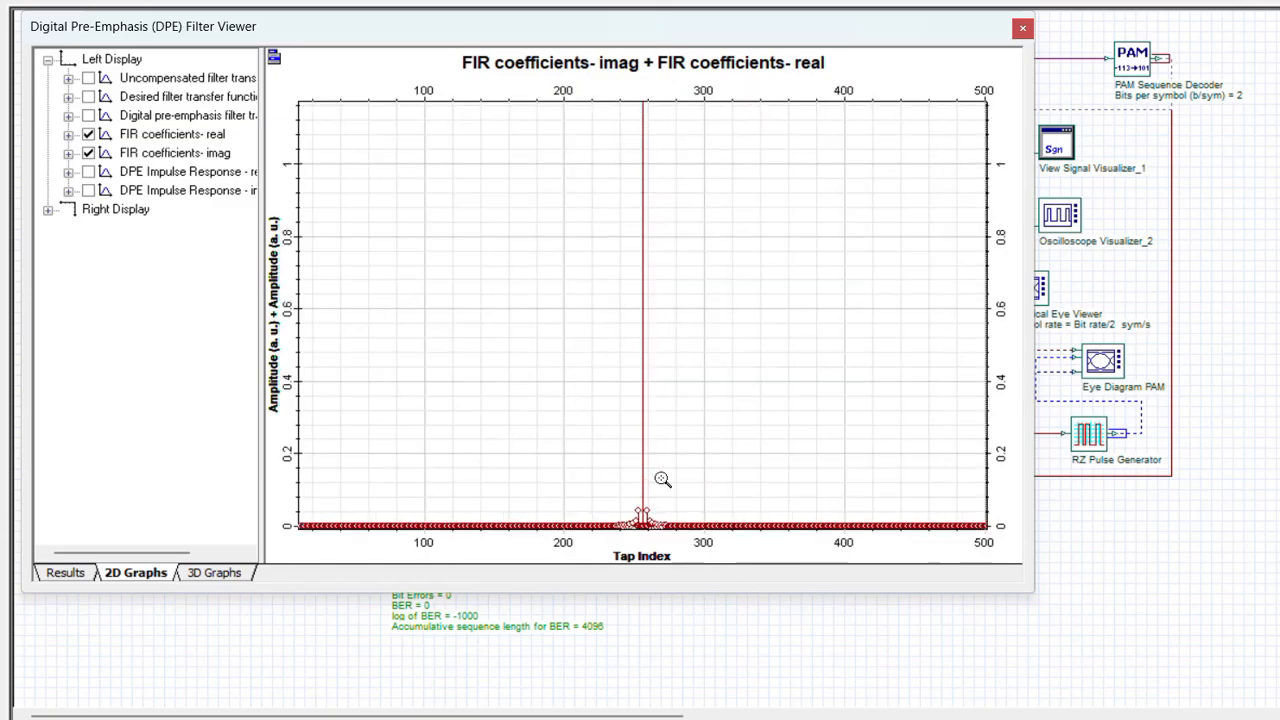
{"action": "scroll", "coordinate": [713, 490], "scroll_direction": "up", "scroll_amount": 1}
{"action": "scroll", "coordinate": [712, 484], "scroll_direction": "down", "scroll_amount": 2}
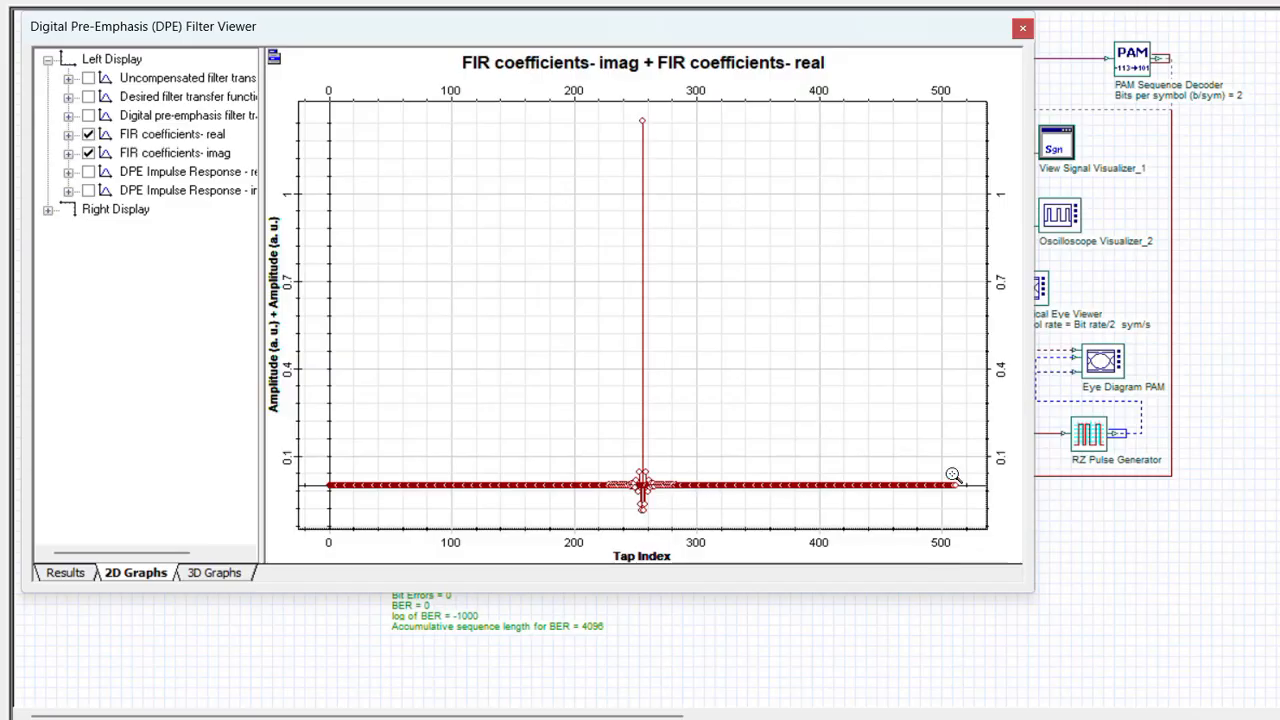